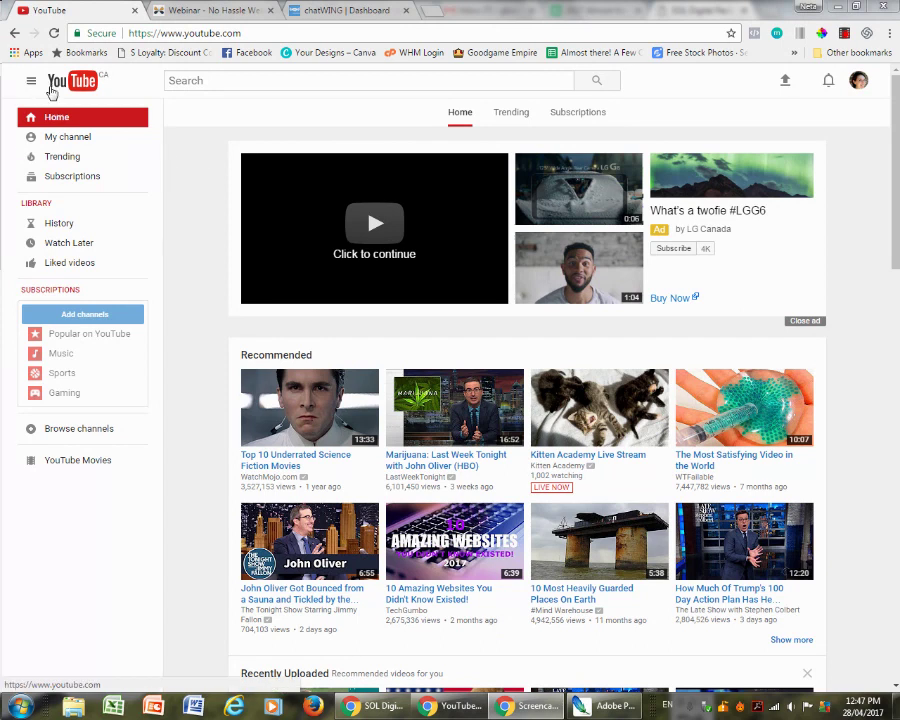
- Open the channel's Video Manager and go to its list of live streaming events
{"action": "left_click", "coordinate": [63, 139]}
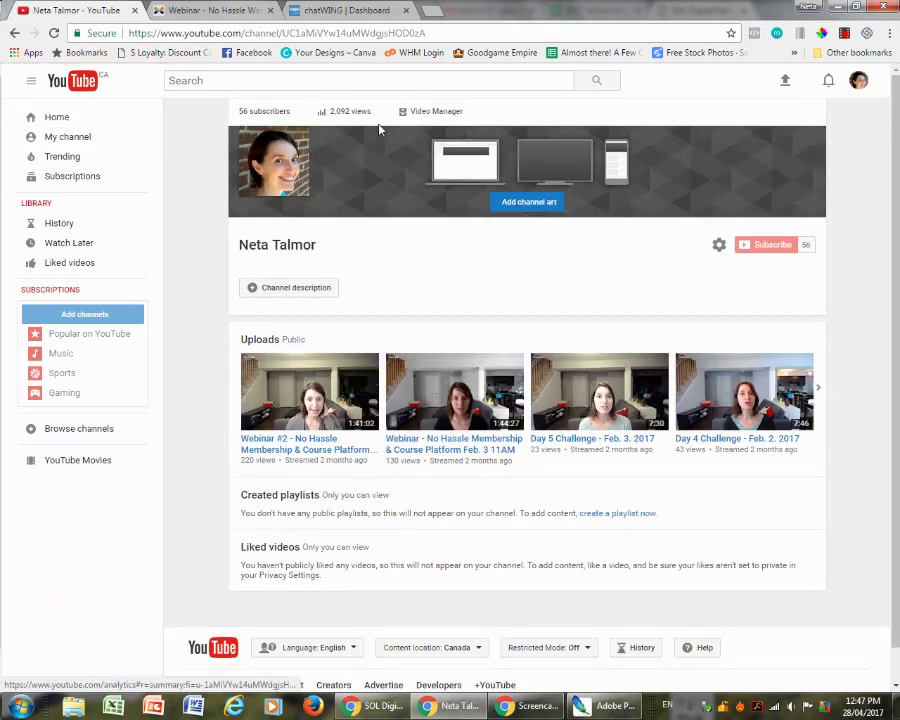
{"action": "left_click", "coordinate": [428, 114]}
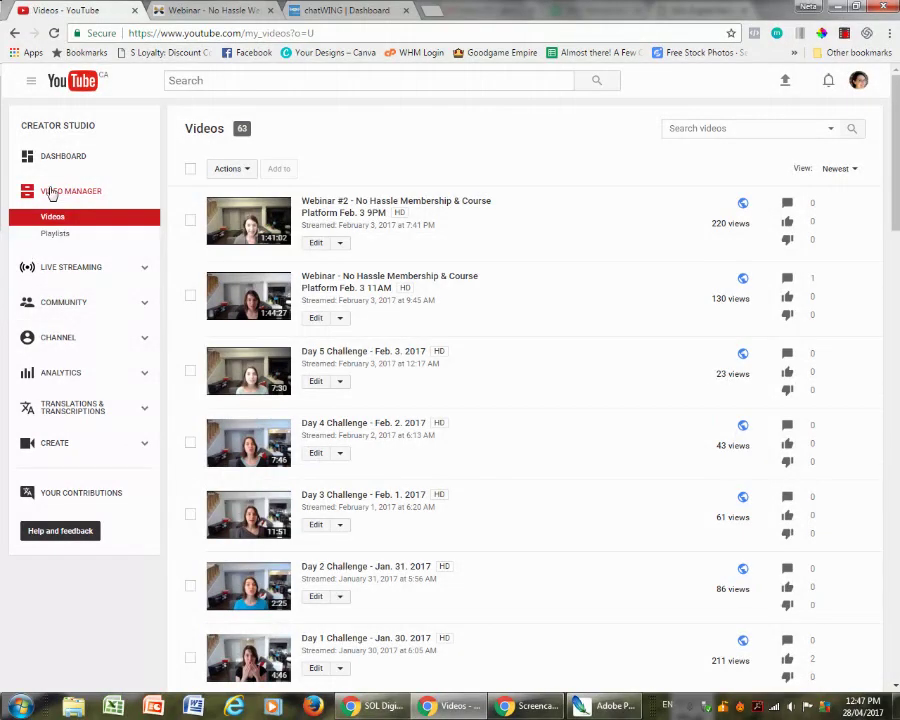
{"action": "left_click", "coordinate": [62, 272]}
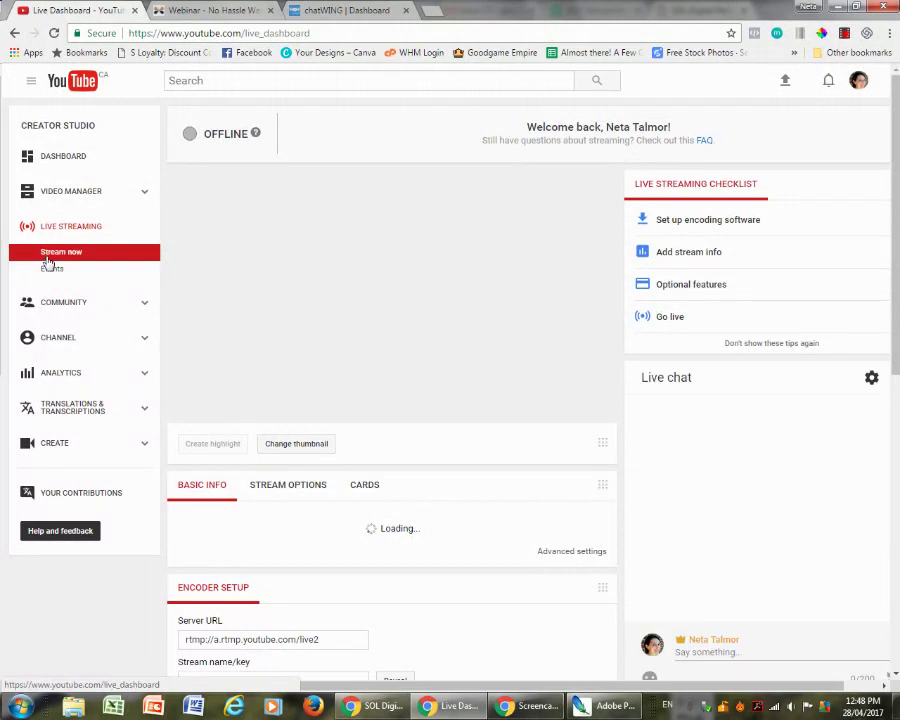
{"action": "left_click", "coordinate": [48, 271]}
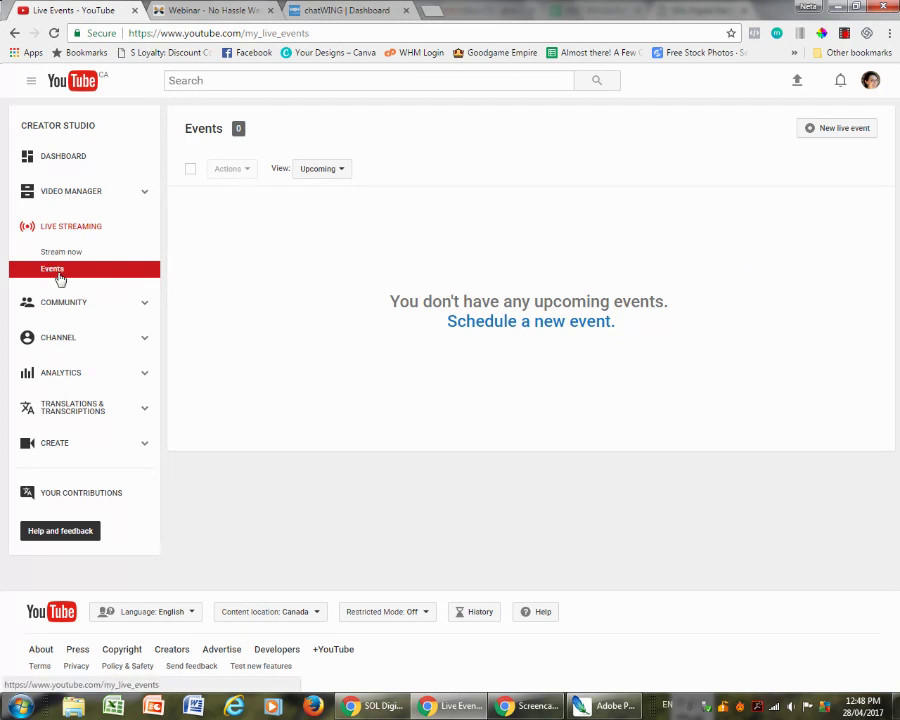
- Start a new live event titled "Sample Webinar Event", keeping today's date and the immediate start time
{"action": "left_click", "coordinate": [838, 134]}
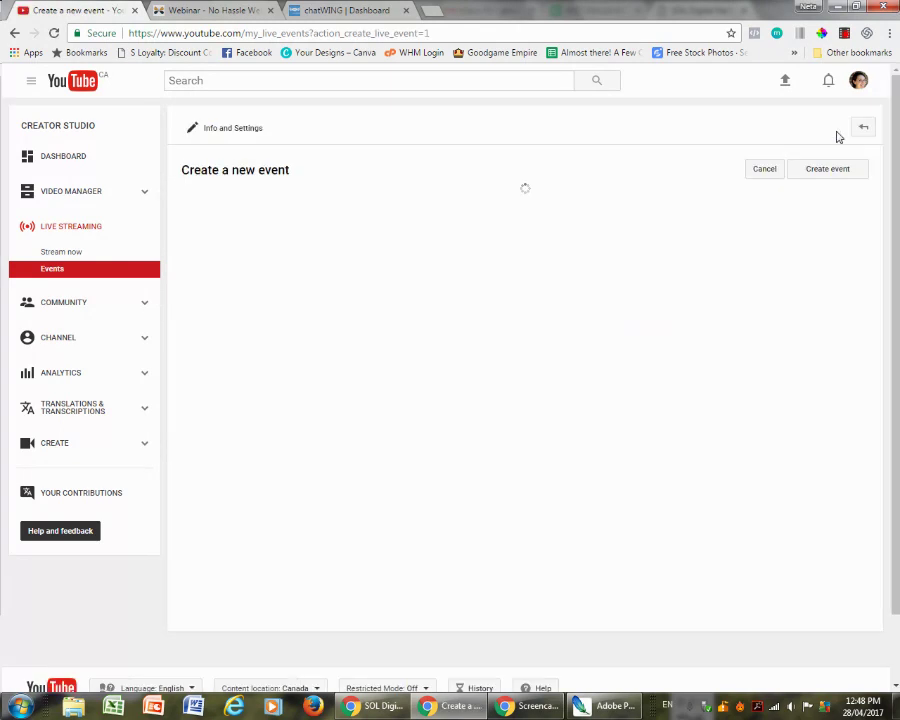
{"action": "left_click", "coordinate": [290, 250]}
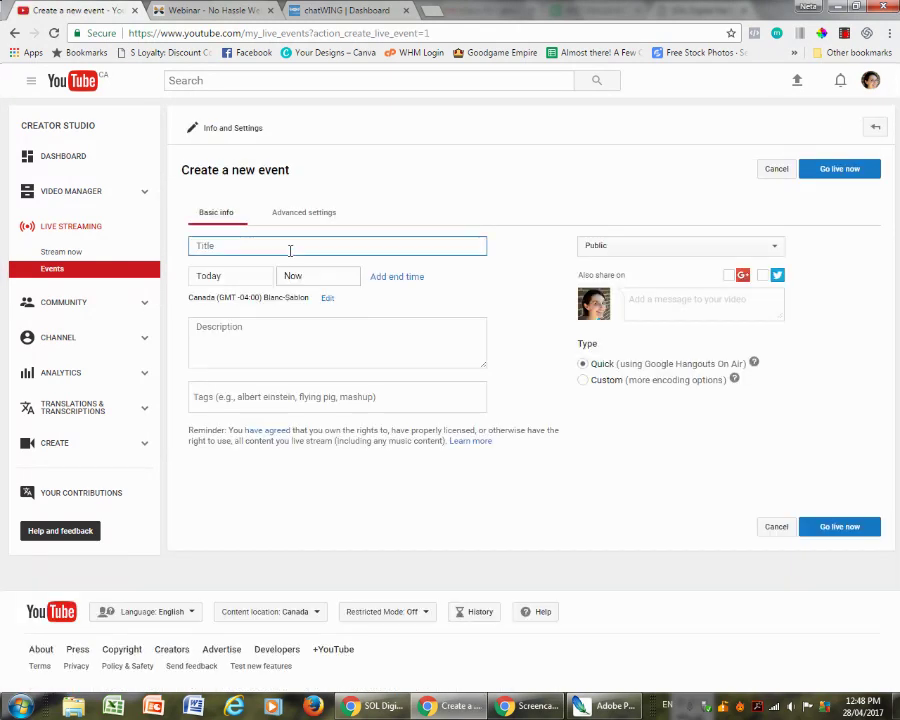
{"action": "type", "text": "Sample L"}
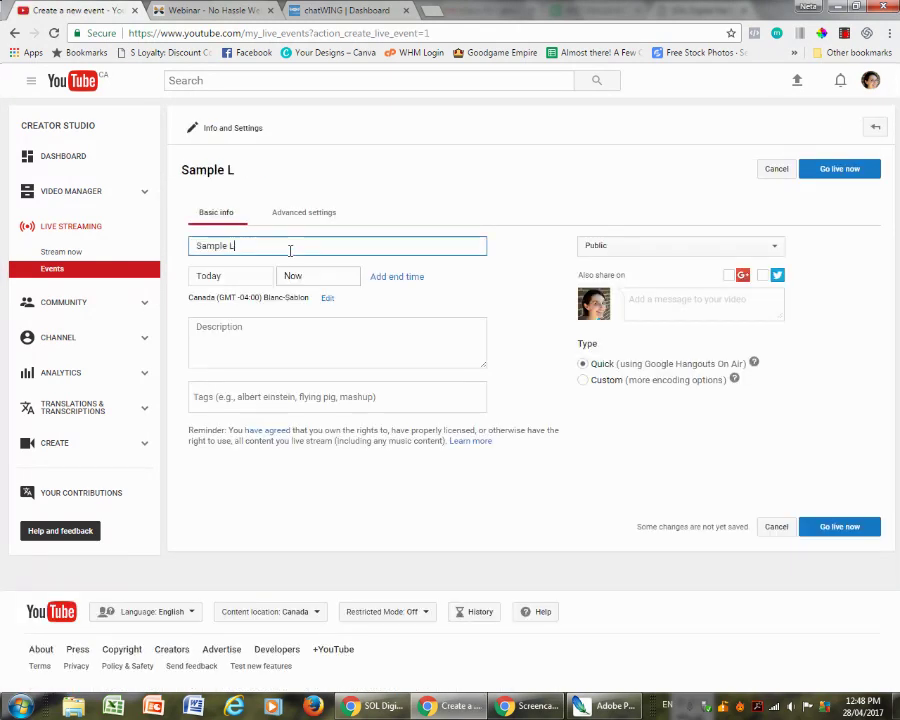
{"action": "key", "text": "BackSpace"}
{"action": "type", "text": "Webinar Event"}
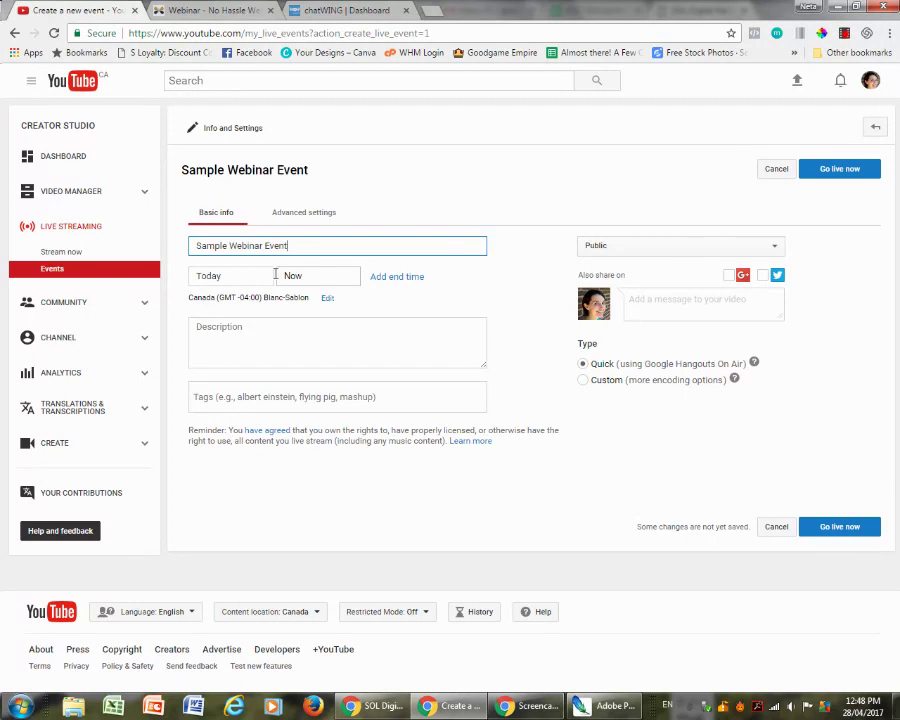
{"action": "left_click", "coordinate": [310, 275]}
{"action": "left_click", "coordinate": [312, 276]}
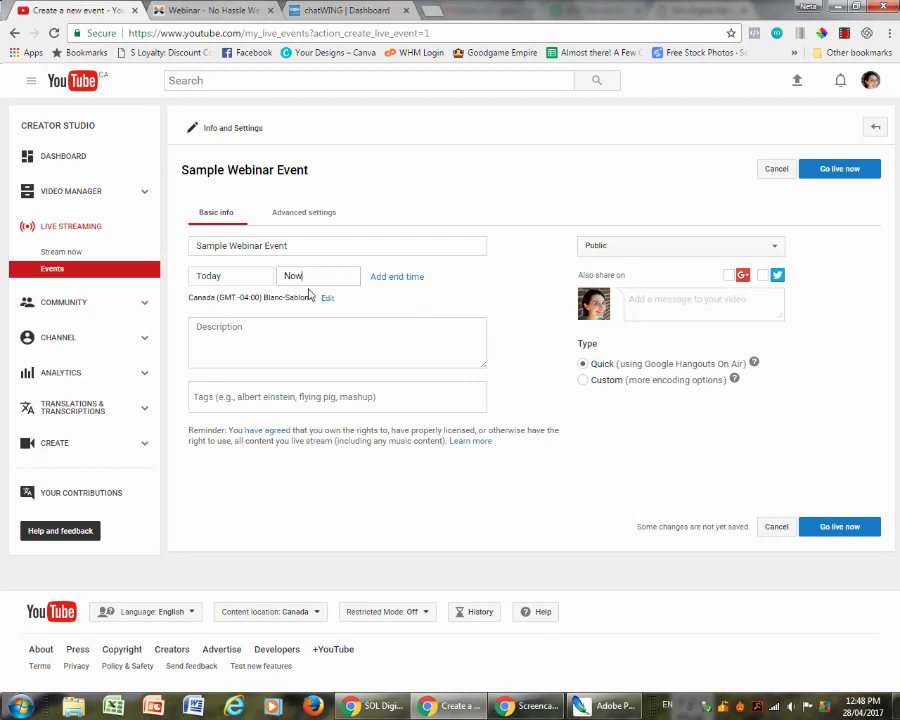
{"action": "left_click", "coordinate": [256, 328]}
{"action": "left_click", "coordinate": [256, 328]}
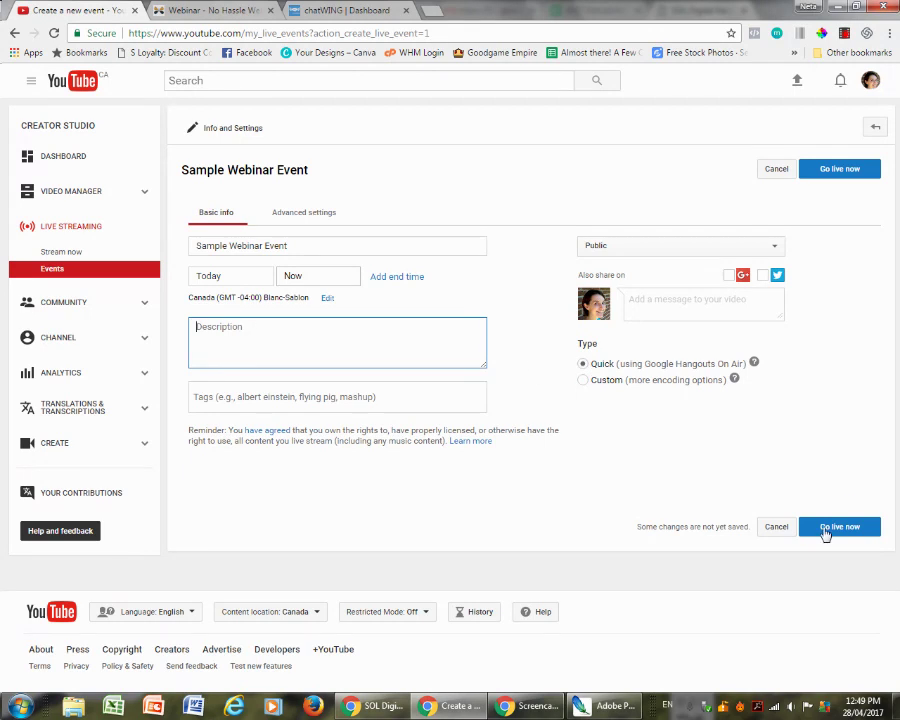
- Launch the event's Hangout On Air, copy its YouTube page link, and close the Hangouts window without broadcasting
{"action": "left_click", "coordinate": [827, 537]}
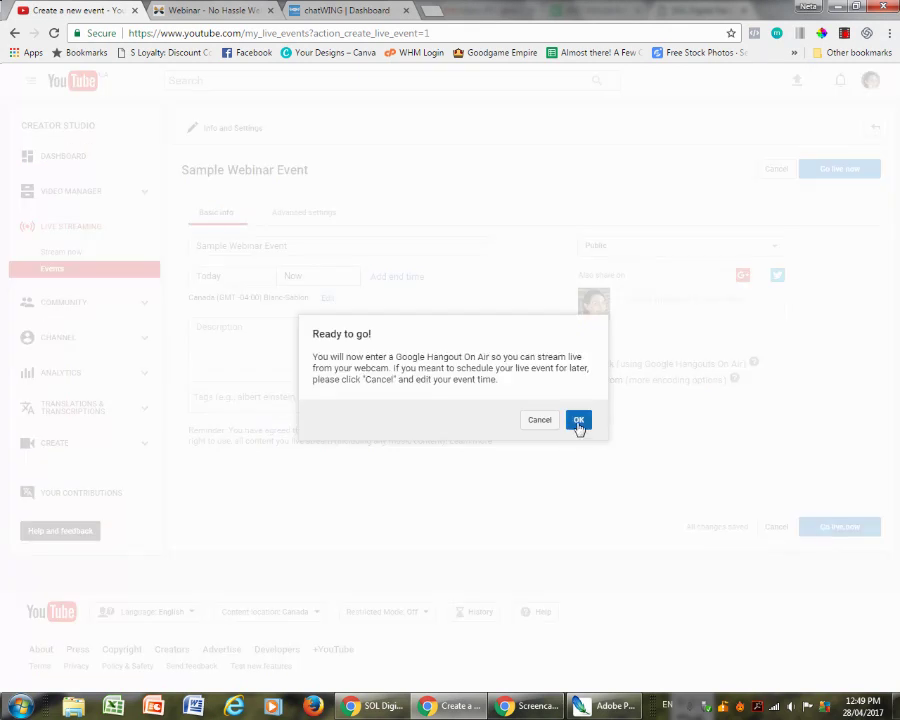
{"action": "left_click", "coordinate": [578, 422]}
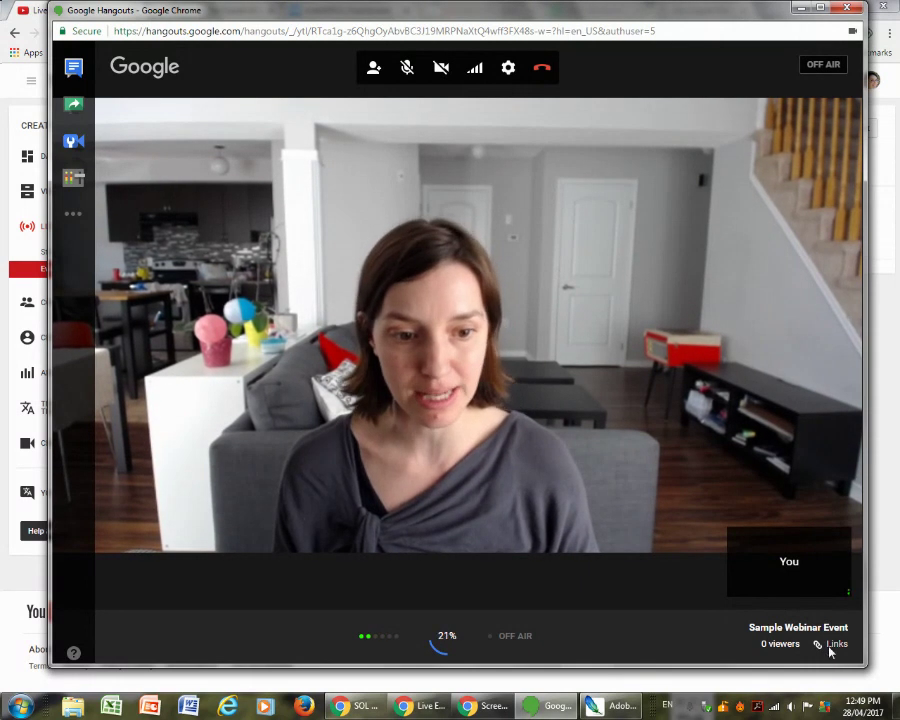
{"action": "left_click", "coordinate": [832, 645]}
{"action": "left_click", "coordinate": [737, 604]}
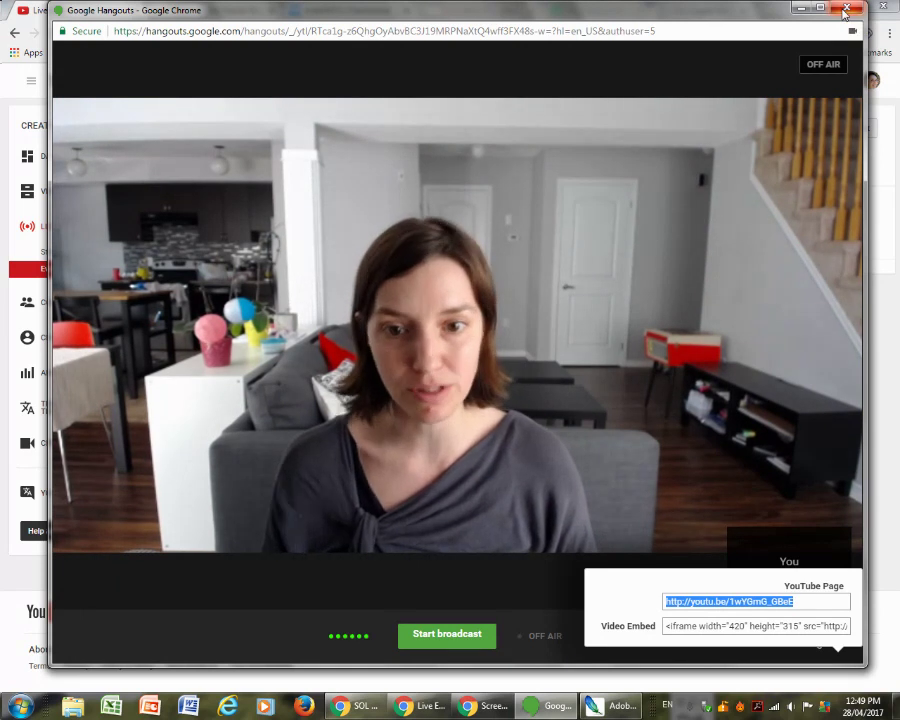
{"action": "left_click", "coordinate": [846, 9]}
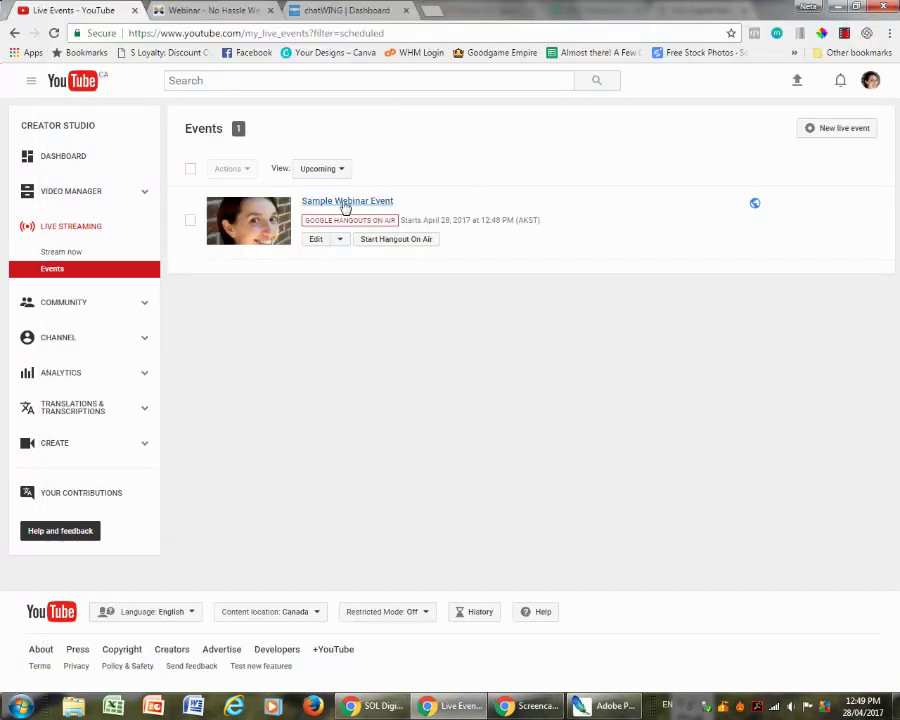
- Reopen the Hangout On Air for Sample Webinar Event from the events list, view it, and close it again
{"action": "left_click", "coordinate": [395, 242]}
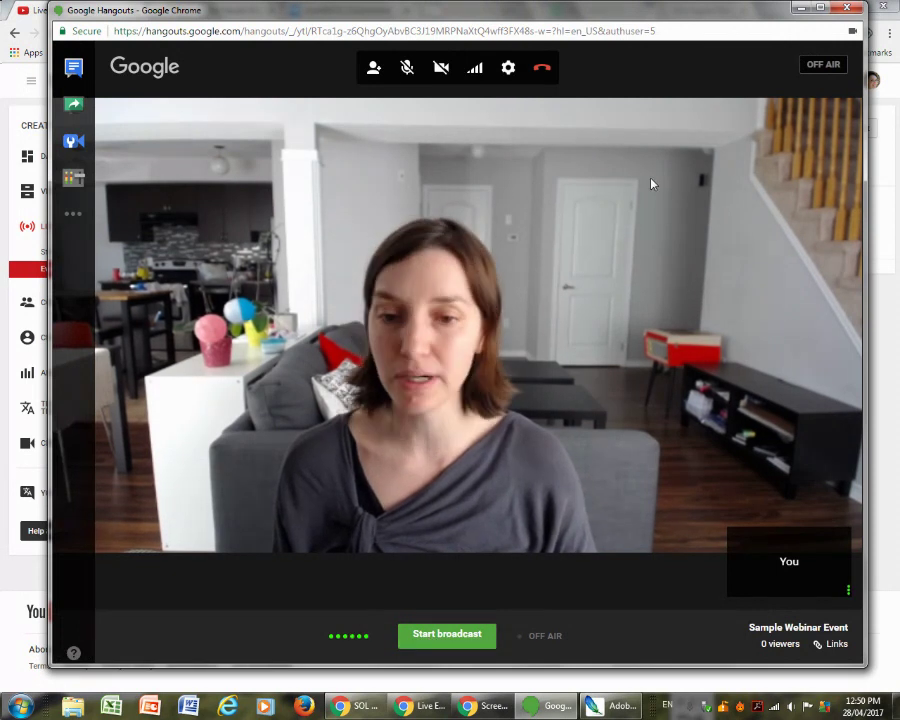
{"action": "left_click", "coordinate": [848, 10]}
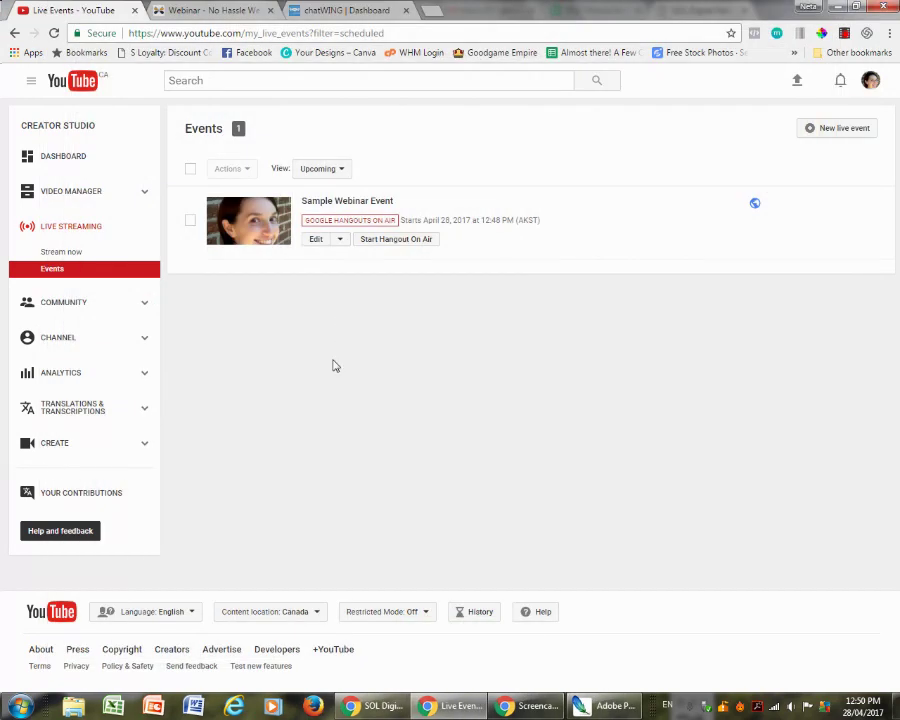
- Review the demo site's webinar page, including its video and chat areas, and open the page for editing
{"action": "left_click", "coordinate": [178, 13]}
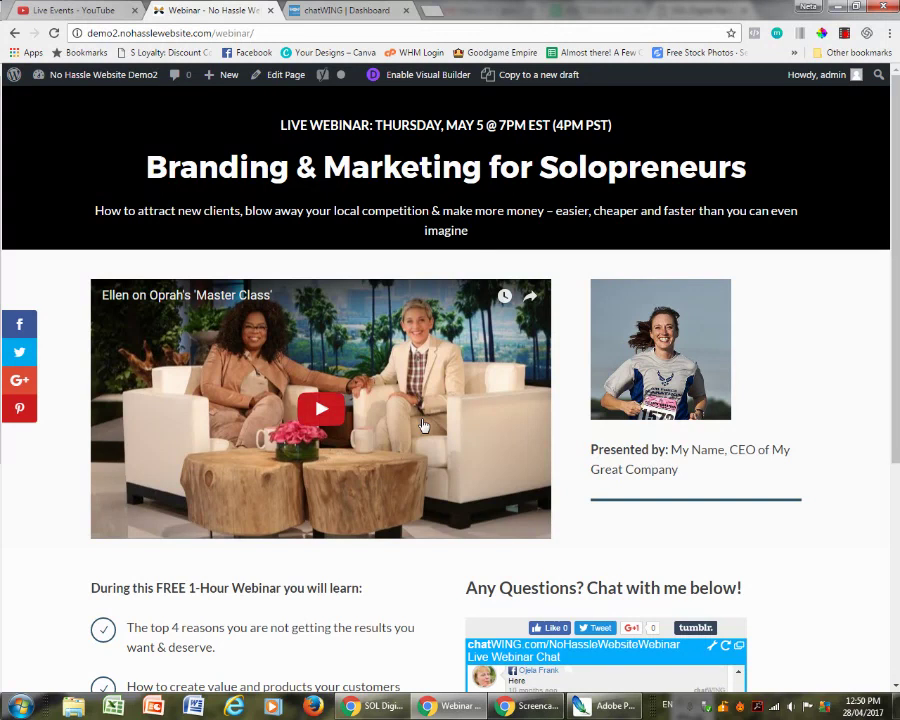
{"action": "left_click_drag", "start_coordinate": [897, 155], "coordinate": [898, 380]}
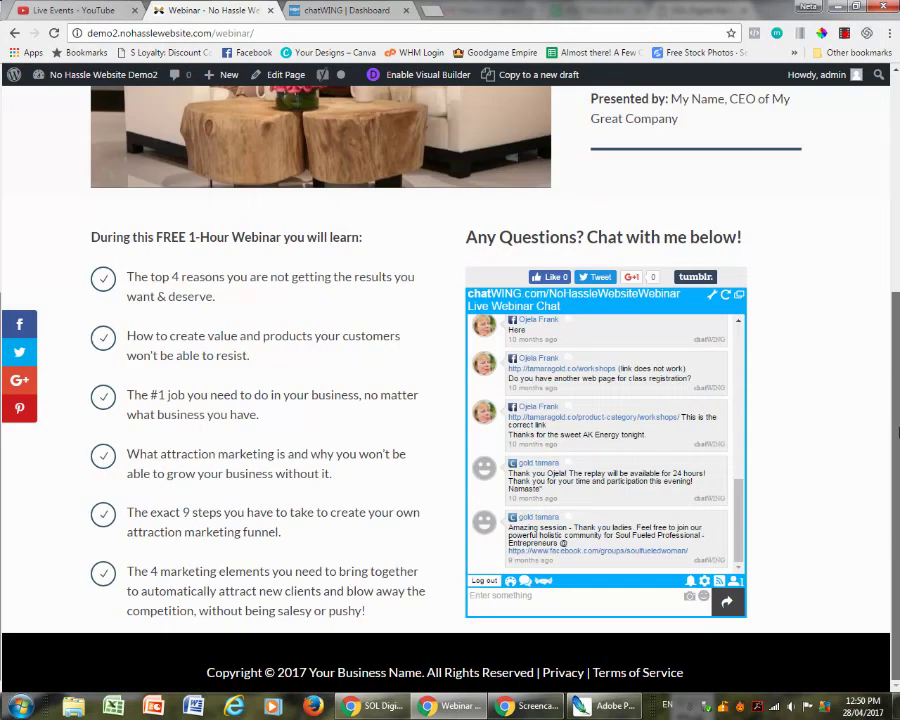
{"action": "left_click_drag", "start_coordinate": [898, 432], "coordinate": [897, 227]}
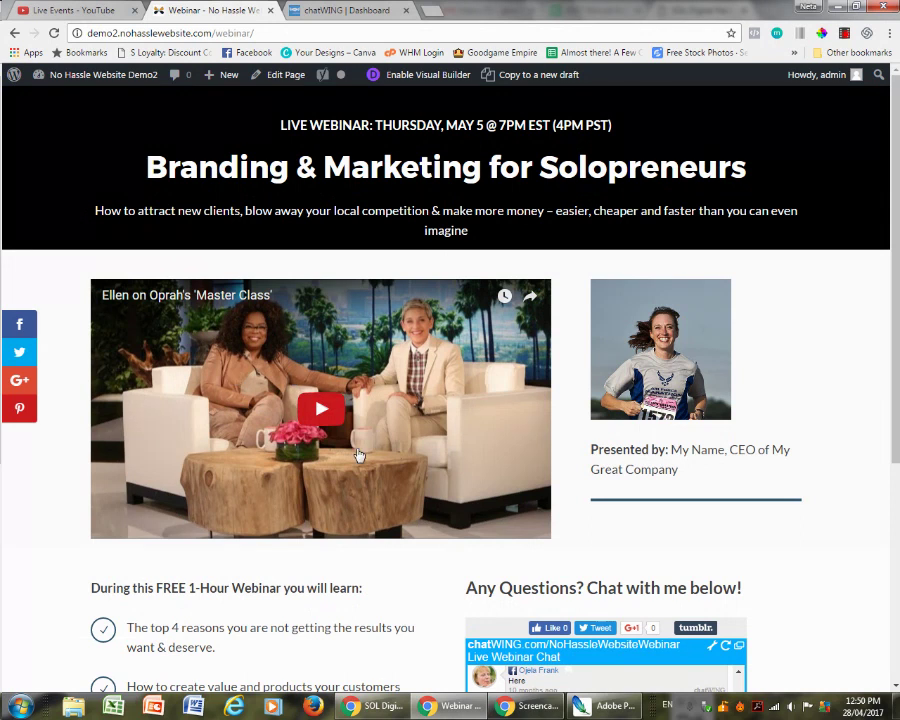
{"action": "left_click", "coordinate": [274, 79]}
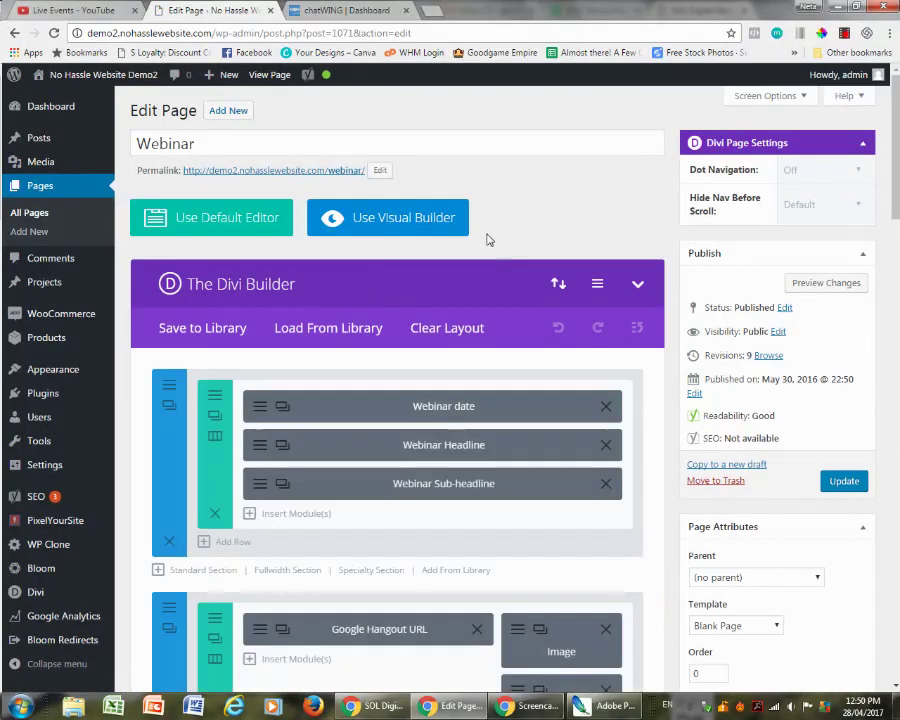
{"action": "scroll", "coordinate": [502, 262], "scroll_direction": "down", "scroll_amount": 1}
{"action": "scroll", "coordinate": [502, 258], "scroll_direction": "down", "scroll_amount": 3}
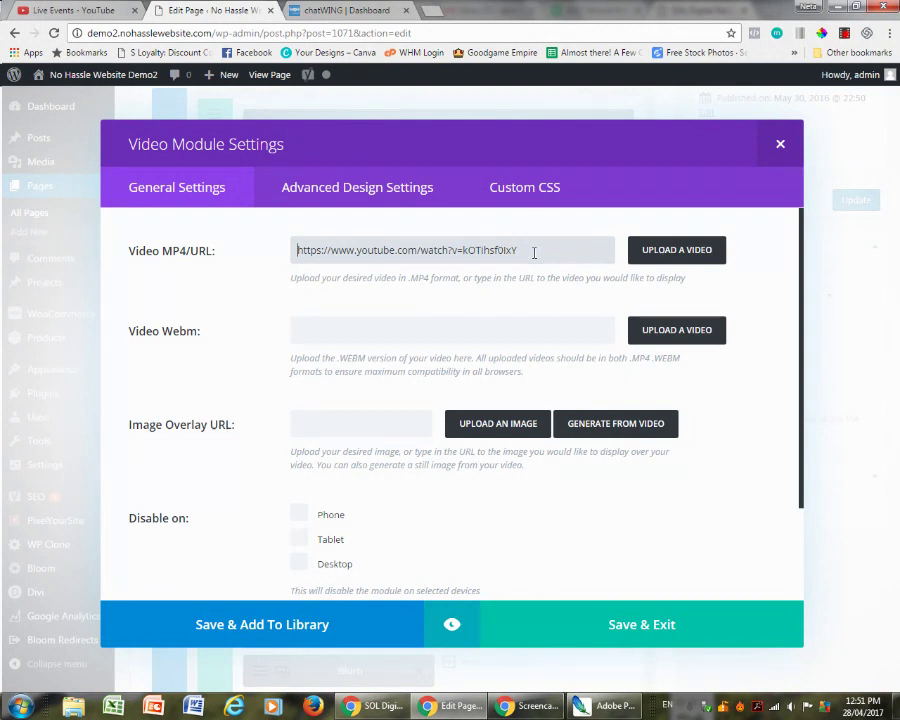
{"action": "left_click_drag", "start_coordinate": [534, 253], "coordinate": [289, 254]}
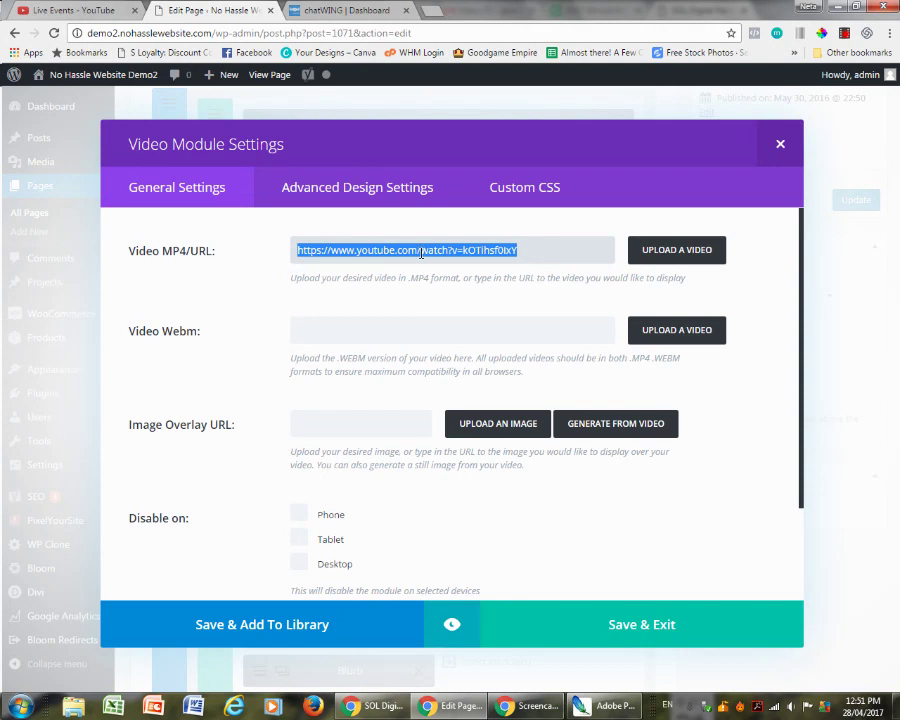
{"action": "type", "text": "http://youtu.be/1wYGmG_tBeE"}
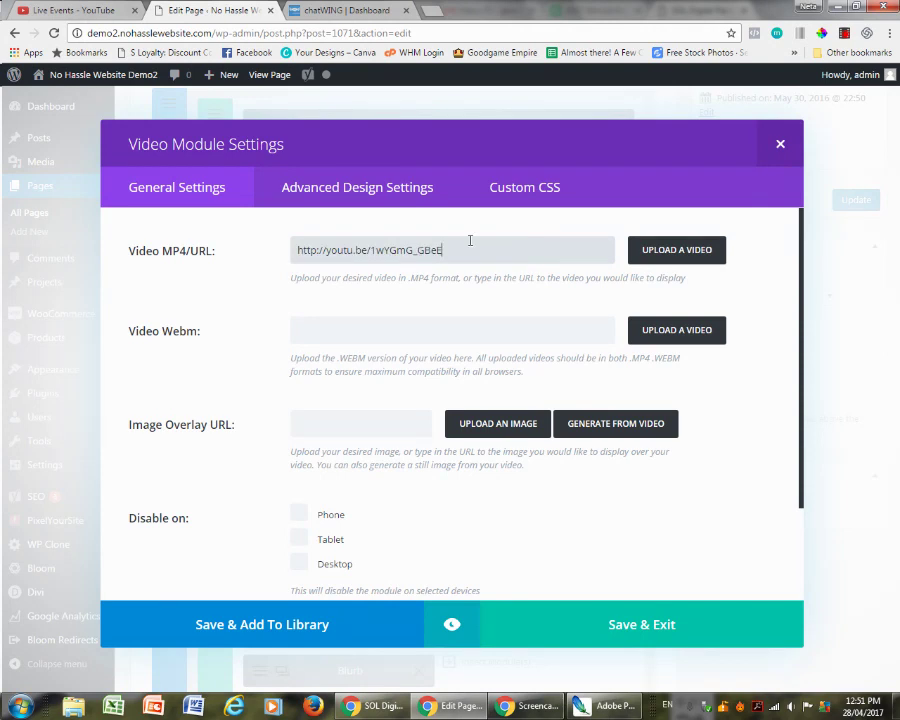
{"action": "left_click", "coordinate": [620, 625]}
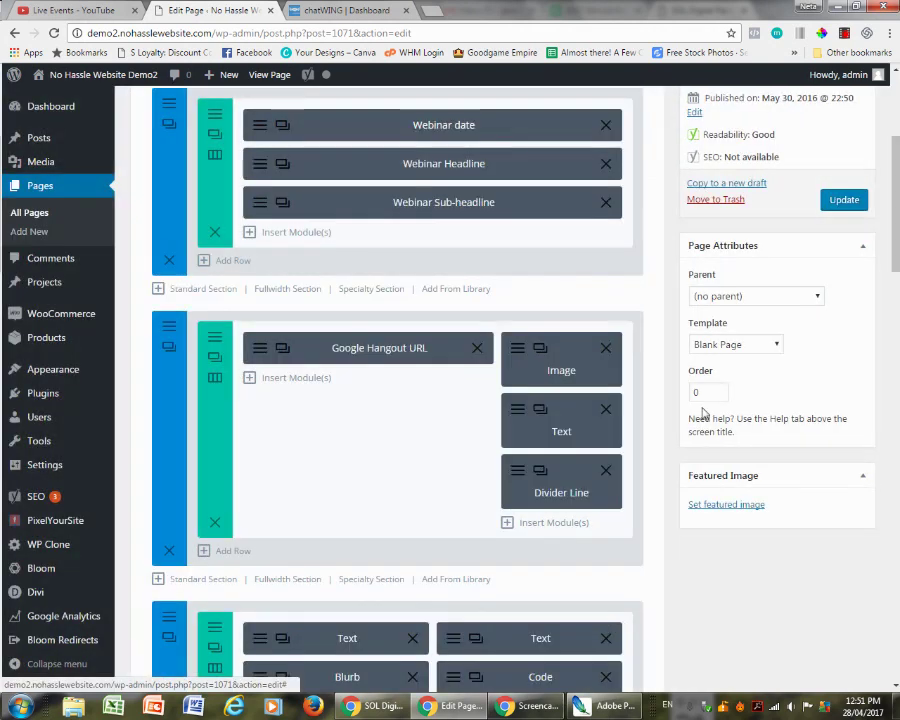
- Update the Webinar page and open its permalink in a new browser tab
{"action": "left_click", "coordinate": [838, 201]}
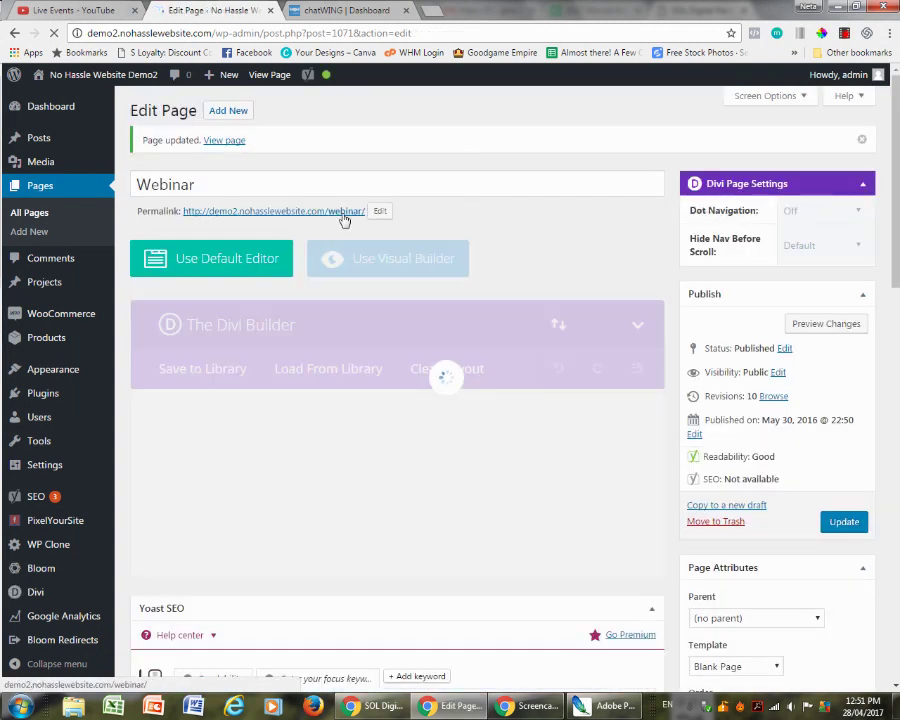
{"action": "right_click", "coordinate": [312, 214]}
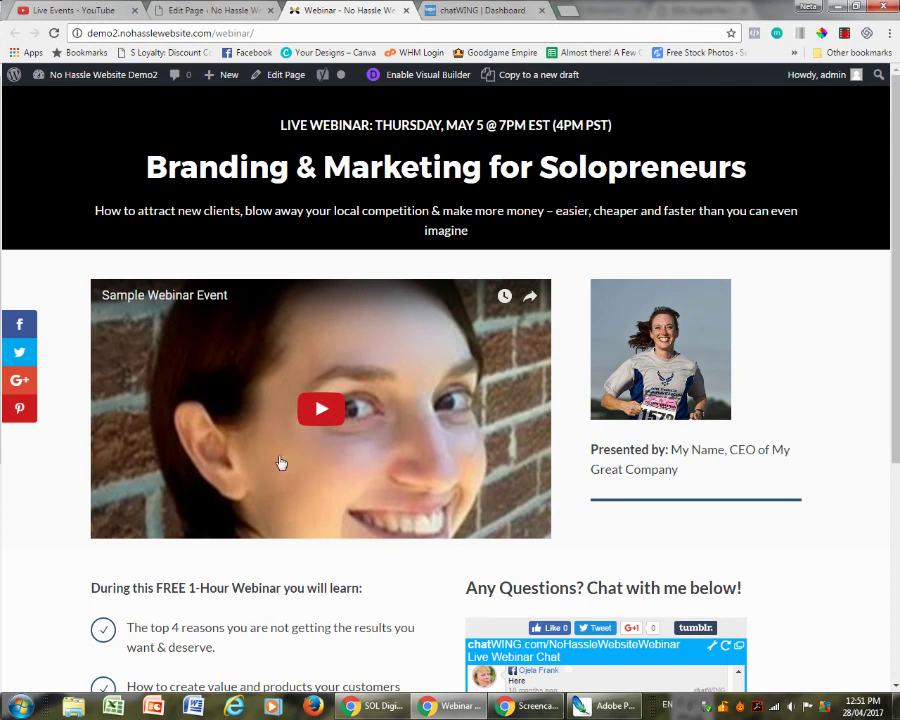
- Set the existing media library image entrepreneur-593359_1920 as the Google Hangout URL module's overlay and save the module
{"action": "left_click", "coordinate": [213, 9]}
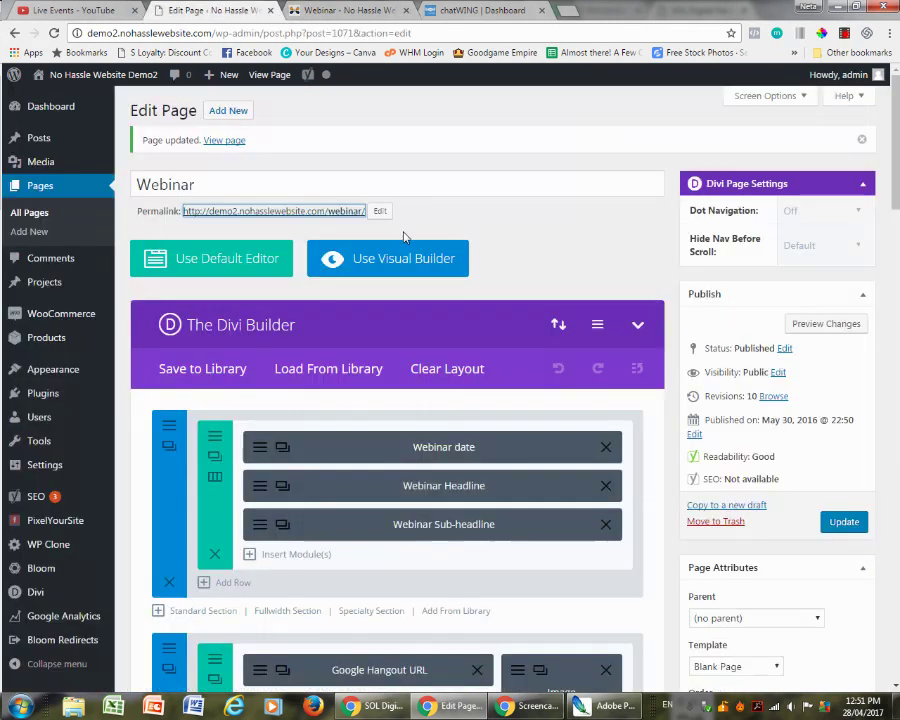
{"action": "scroll", "coordinate": [372, 463], "scroll_direction": "down", "scroll_amount": 4}
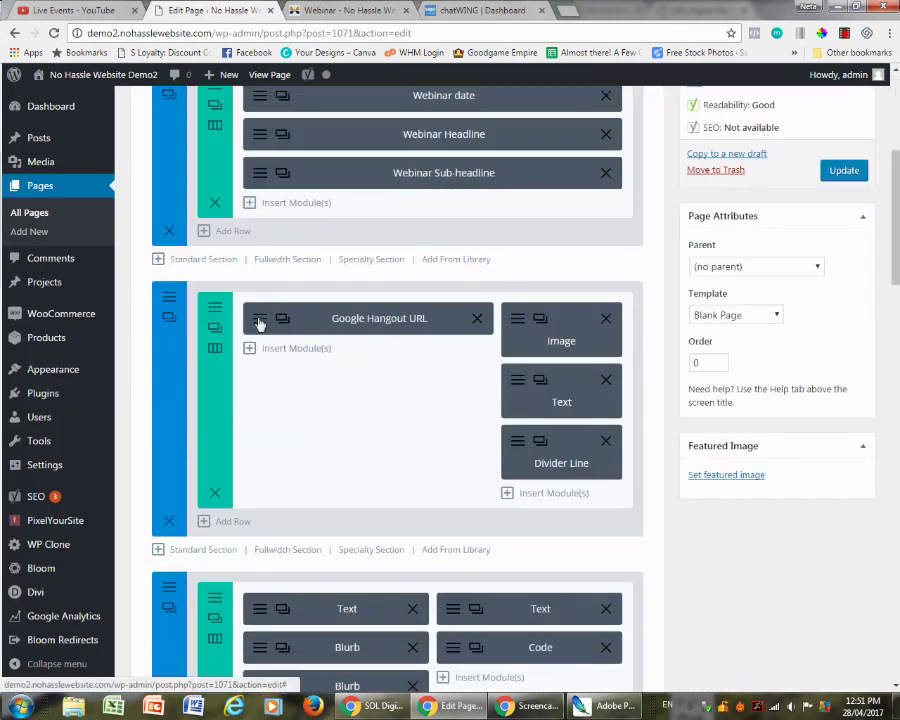
{"action": "left_click", "coordinate": [258, 321]}
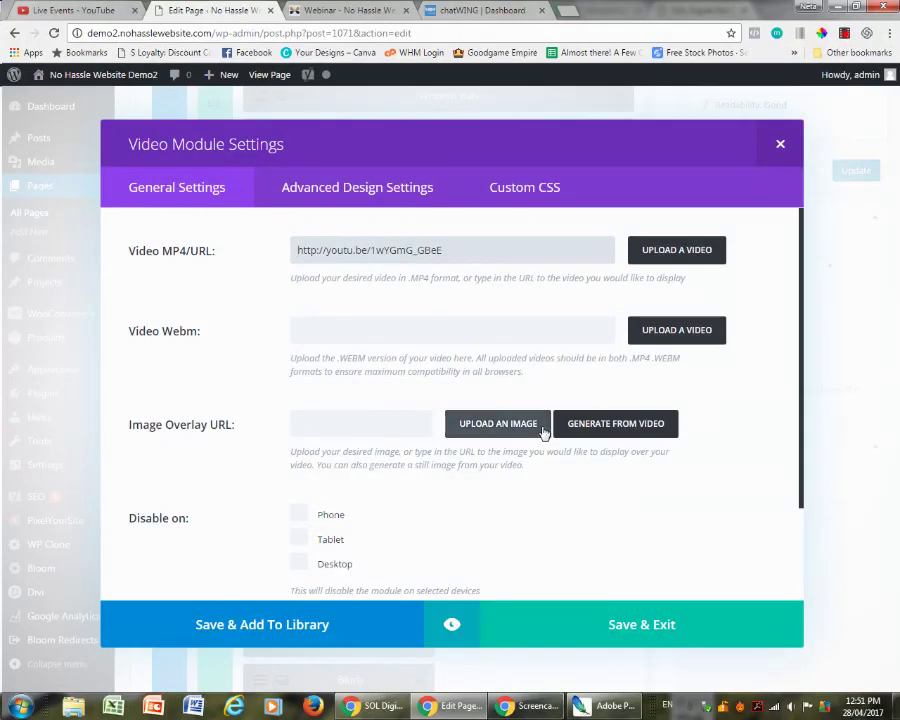
{"action": "left_click", "coordinate": [502, 430]}
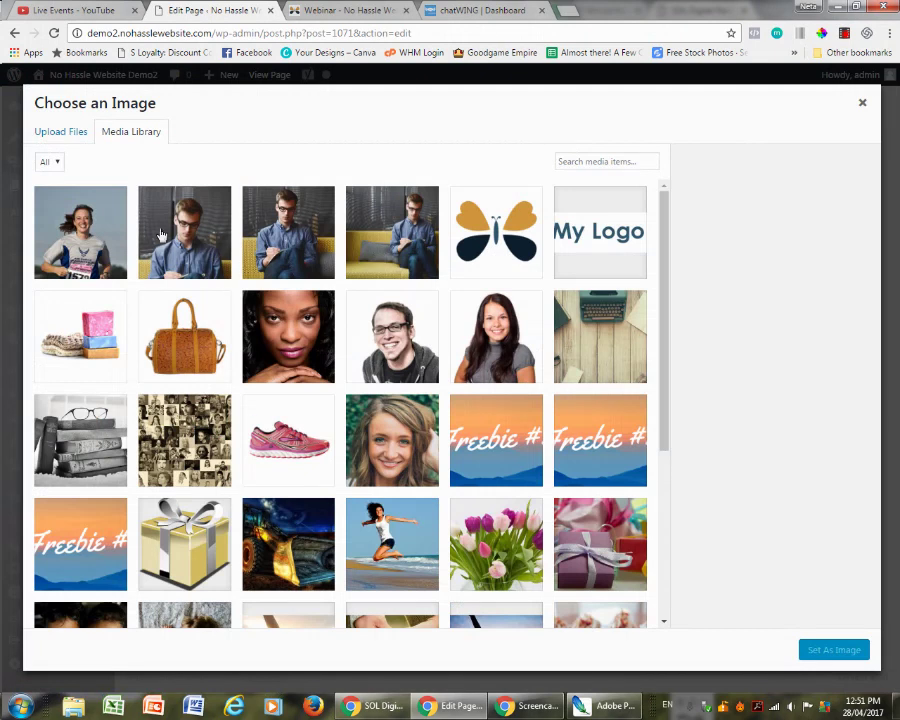
{"action": "left_click", "coordinate": [186, 247]}
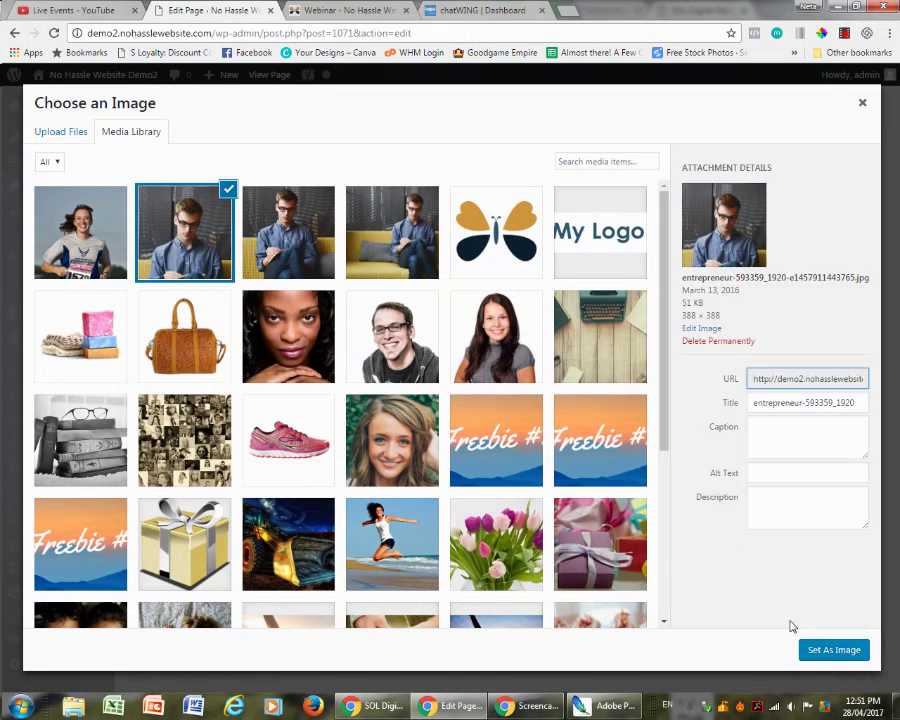
{"action": "left_click", "coordinate": [804, 651]}
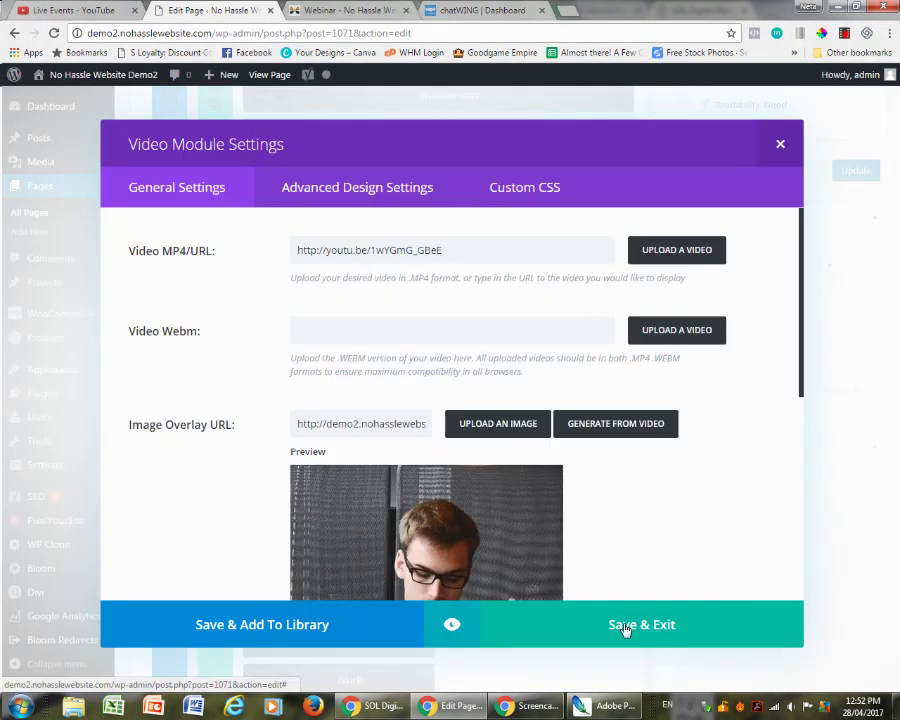
{"action": "left_click", "coordinate": [624, 626]}
- Update the Webinar page and reload its published version to check the video overlay
{"action": "left_click", "coordinate": [832, 172]}
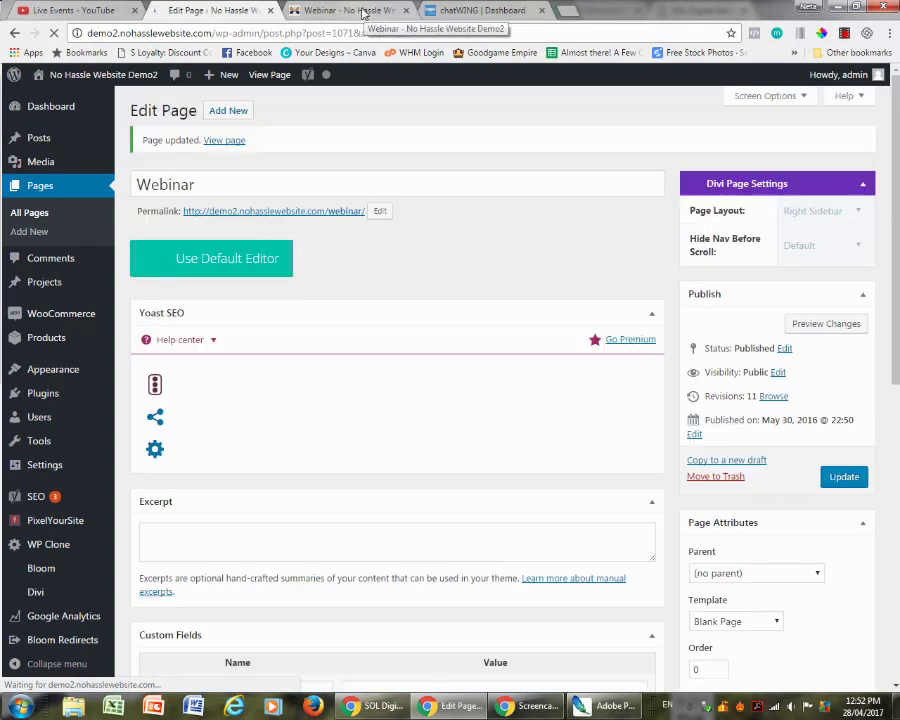
{"action": "left_click", "coordinate": [360, 11]}
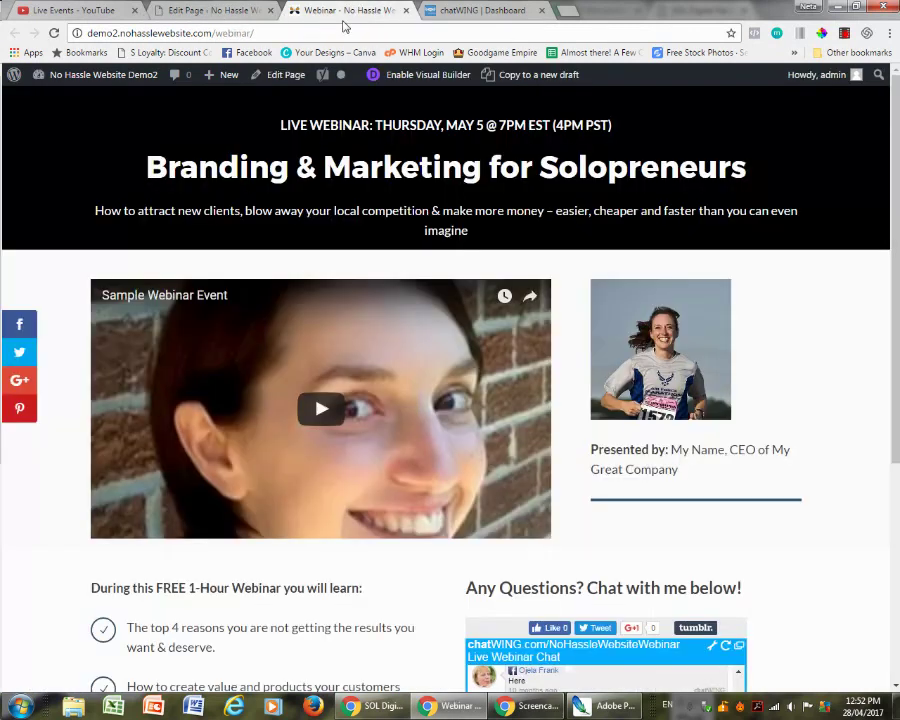
{"action": "left_click", "coordinate": [327, 33]}
{"action": "key", "text": "Return"}
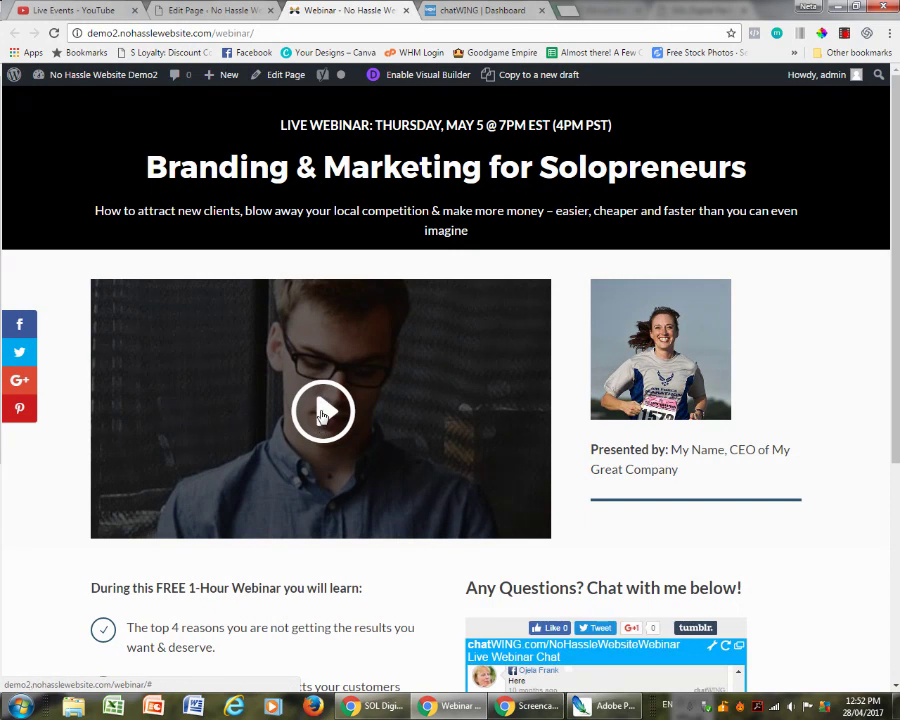
- Play the Webinar page's embedded video, then review and close the Sample Webinar Event's Hangout On Air broadcast window
{"action": "left_click", "coordinate": [322, 415]}
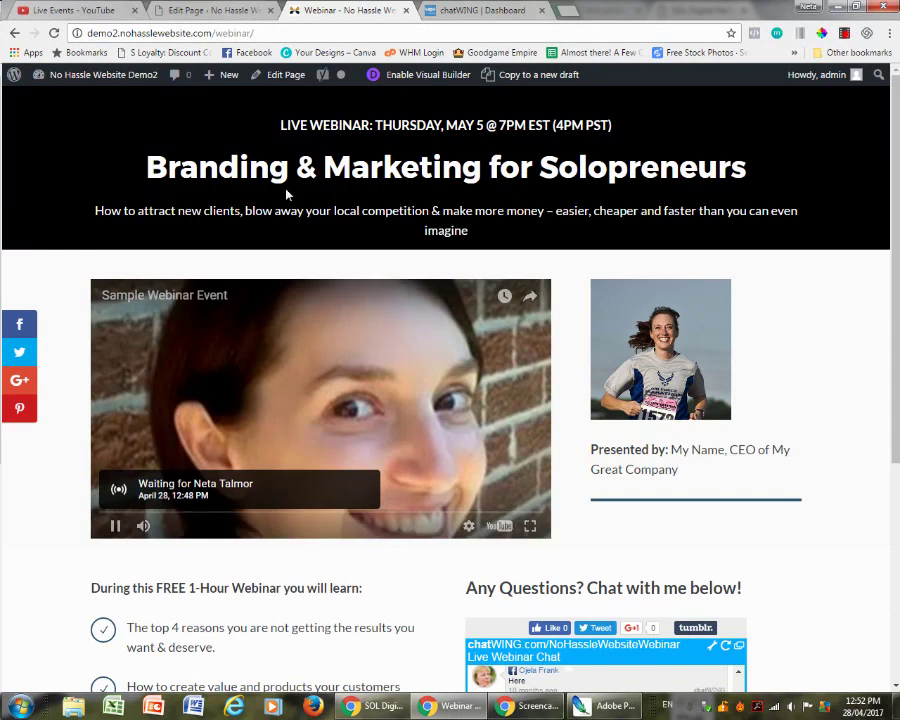
{"action": "left_click", "coordinate": [60, 12]}
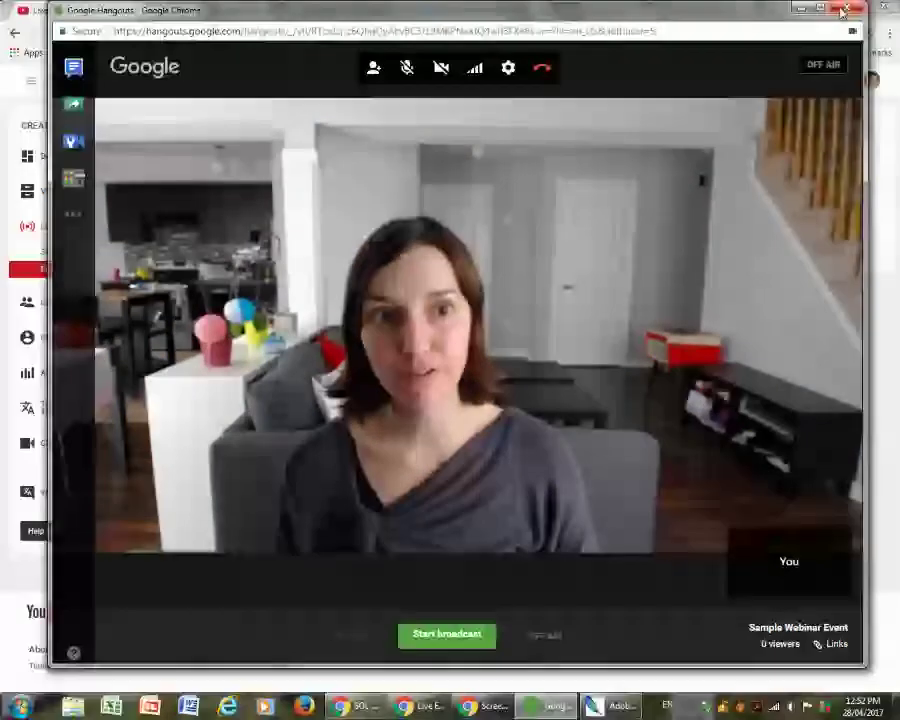
{"action": "left_click", "coordinate": [845, 9]}
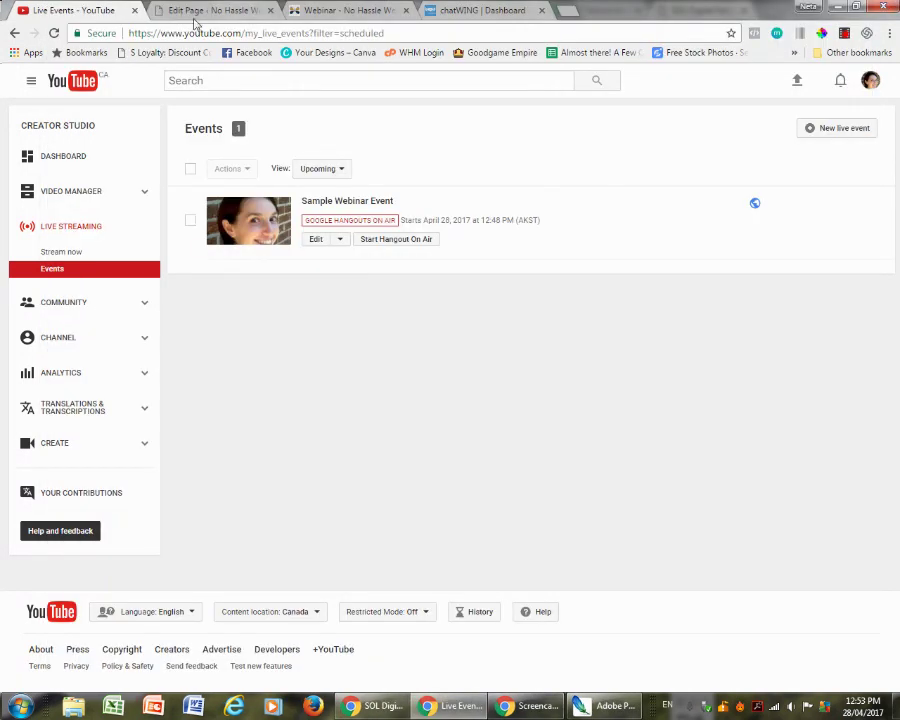
{"action": "left_click", "coordinate": [198, 12]}
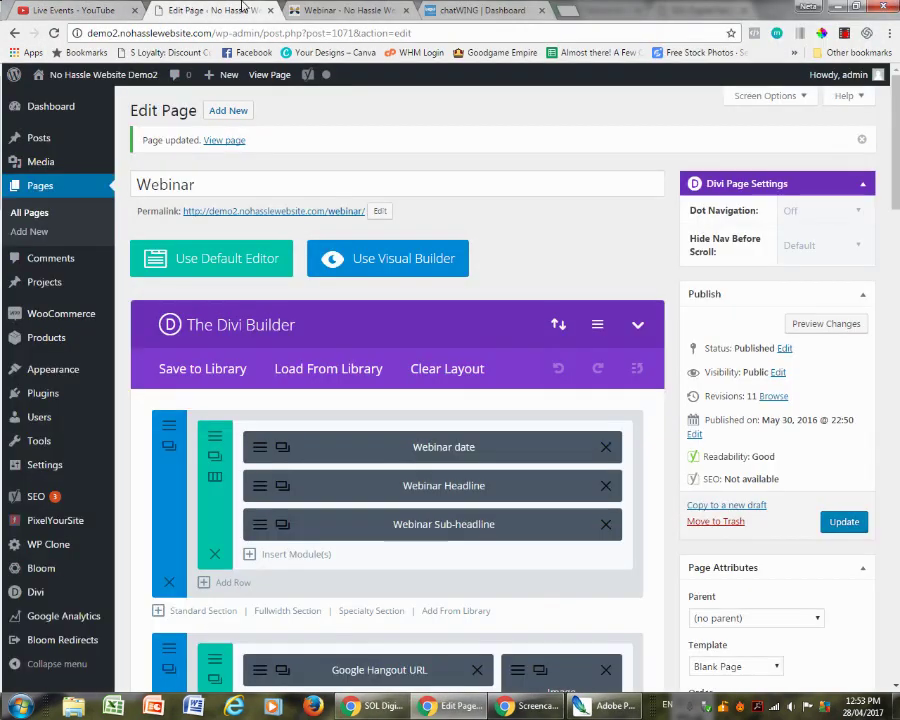
{"action": "left_click", "coordinate": [345, 9]}
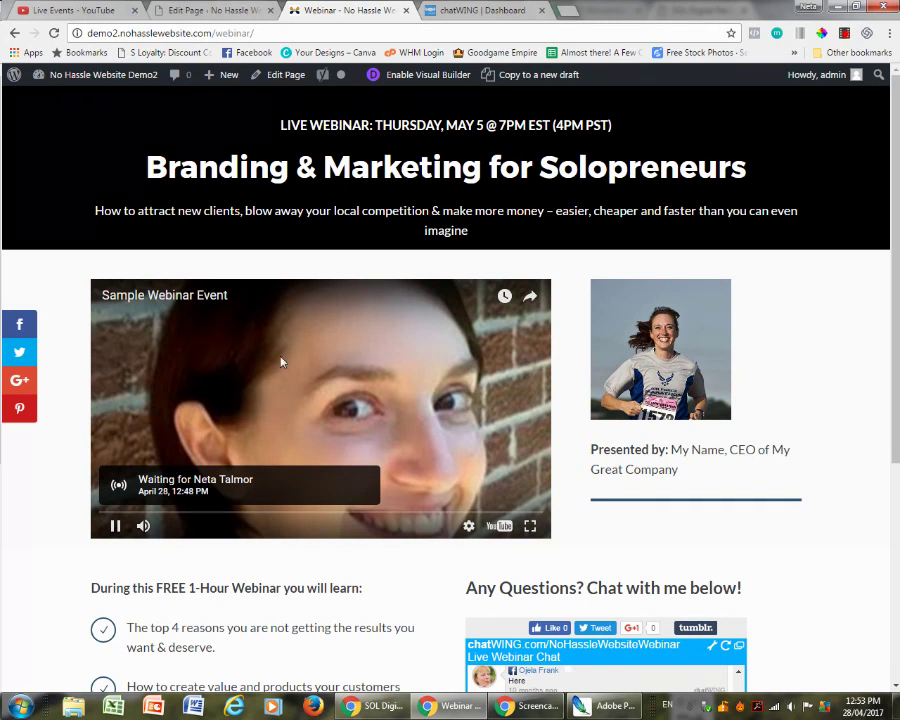
- Open the info and settings of the video "Webinar #2 - No Hassle Membership & Course Platform Feb. 3 9PM" and examine its privacy options
{"action": "left_click", "coordinate": [74, 10]}
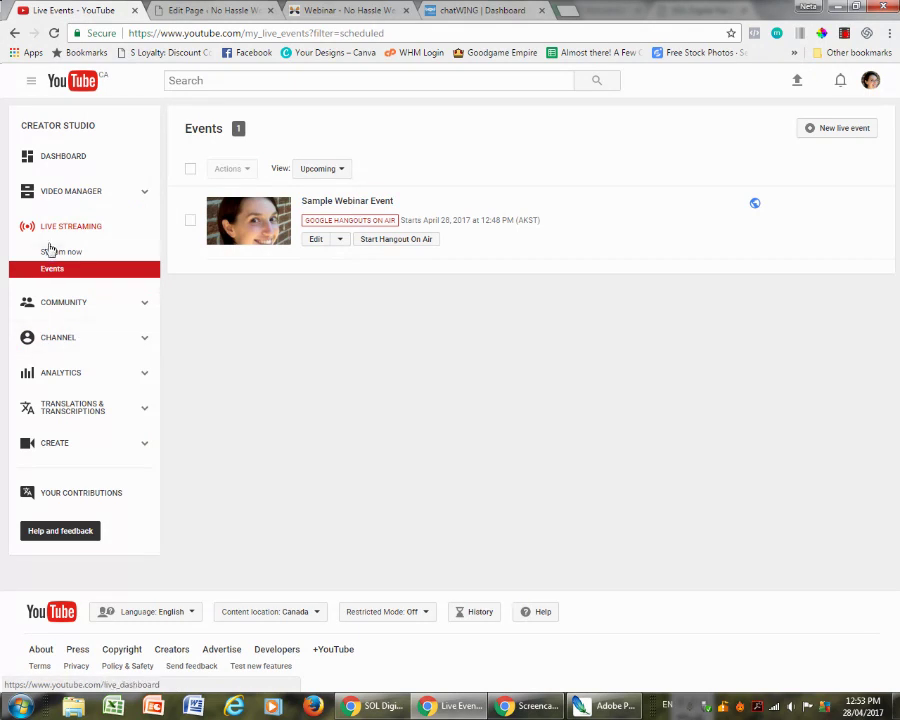
{"action": "left_click", "coordinate": [48, 194]}
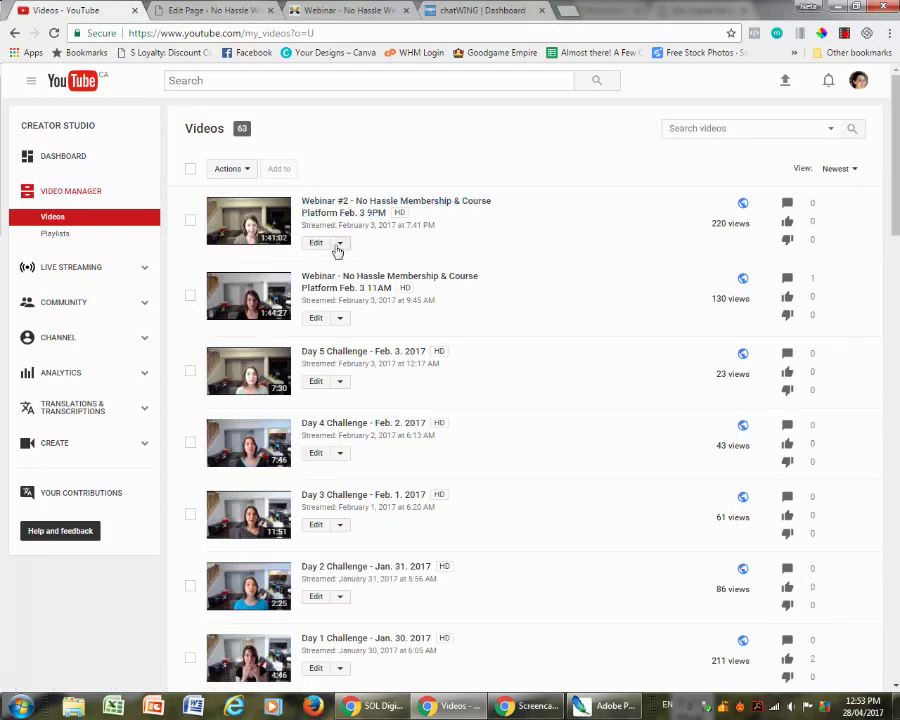
{"action": "left_click", "coordinate": [338, 245]}
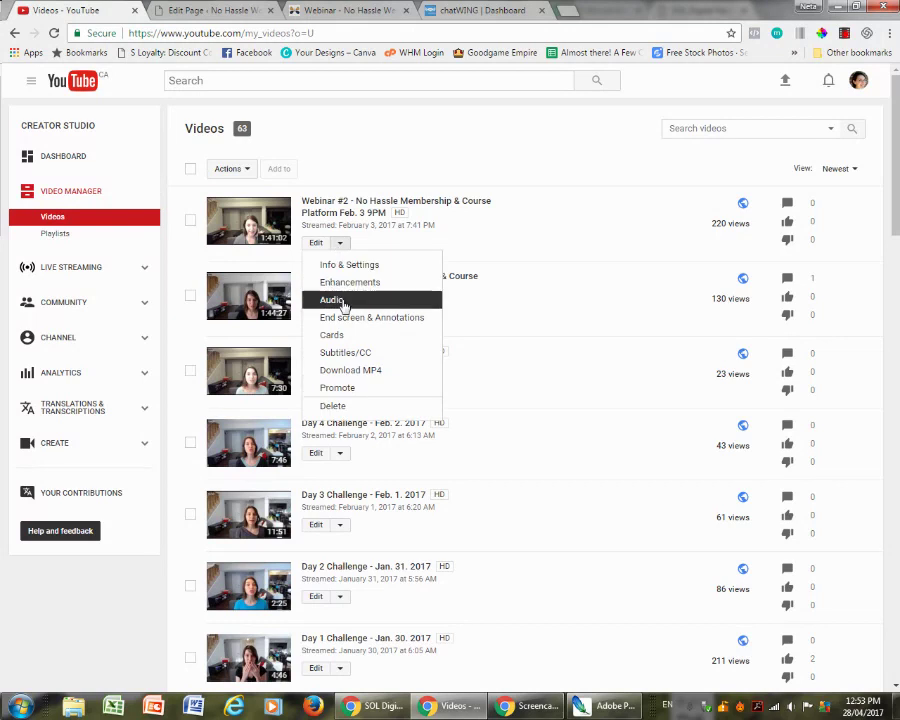
{"action": "left_click", "coordinate": [345, 265]}
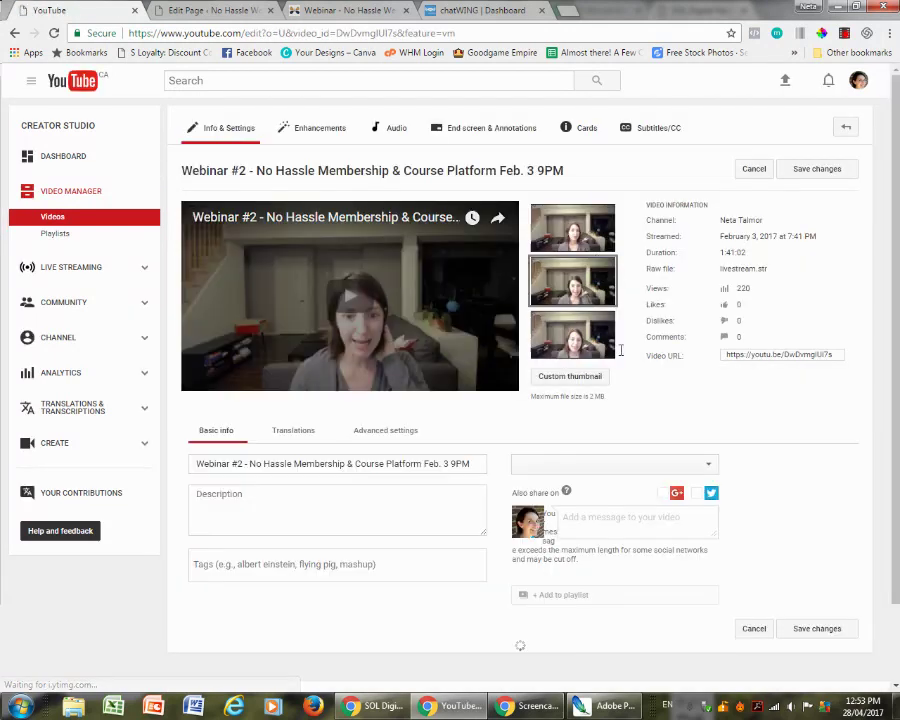
{"action": "left_click", "coordinate": [694, 464]}
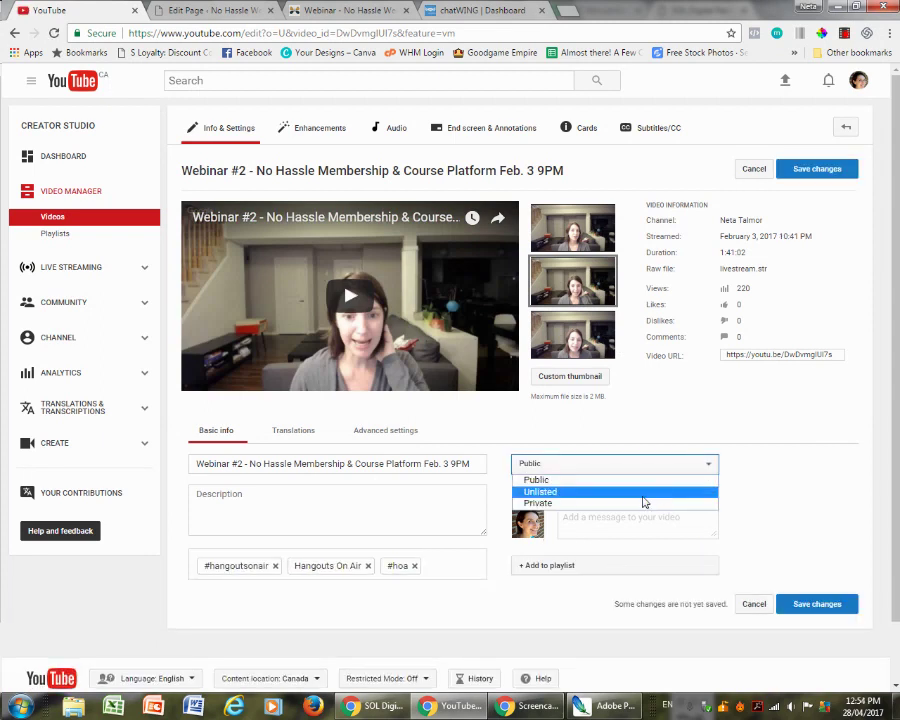
{"action": "left_click", "coordinate": [706, 464]}
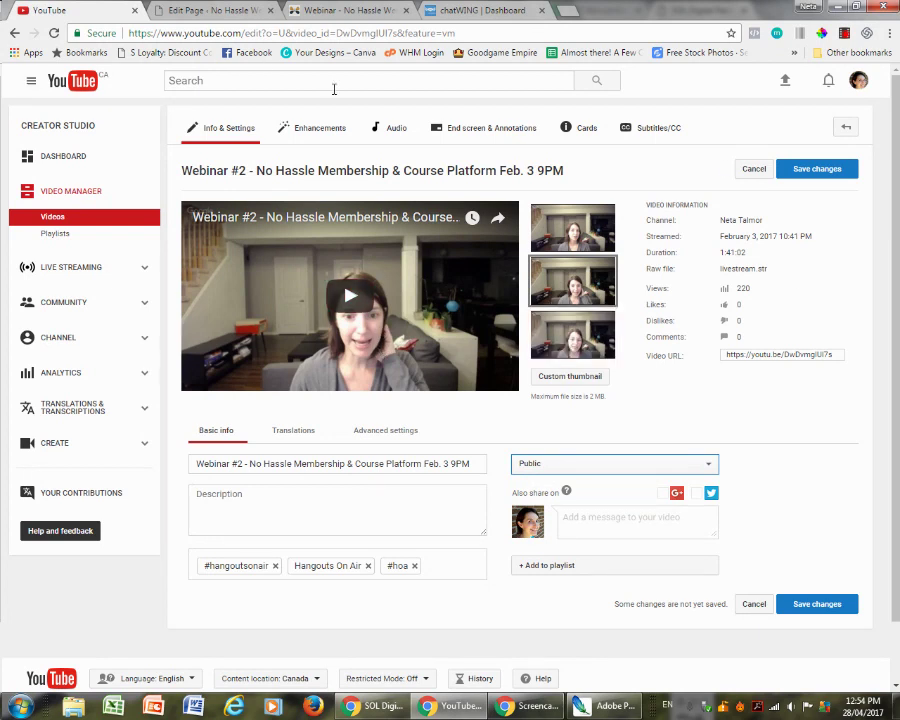
- Switch to chatWING, create a new live chatbox and name it sampleWebinar
{"action": "left_click", "coordinate": [213, 12]}
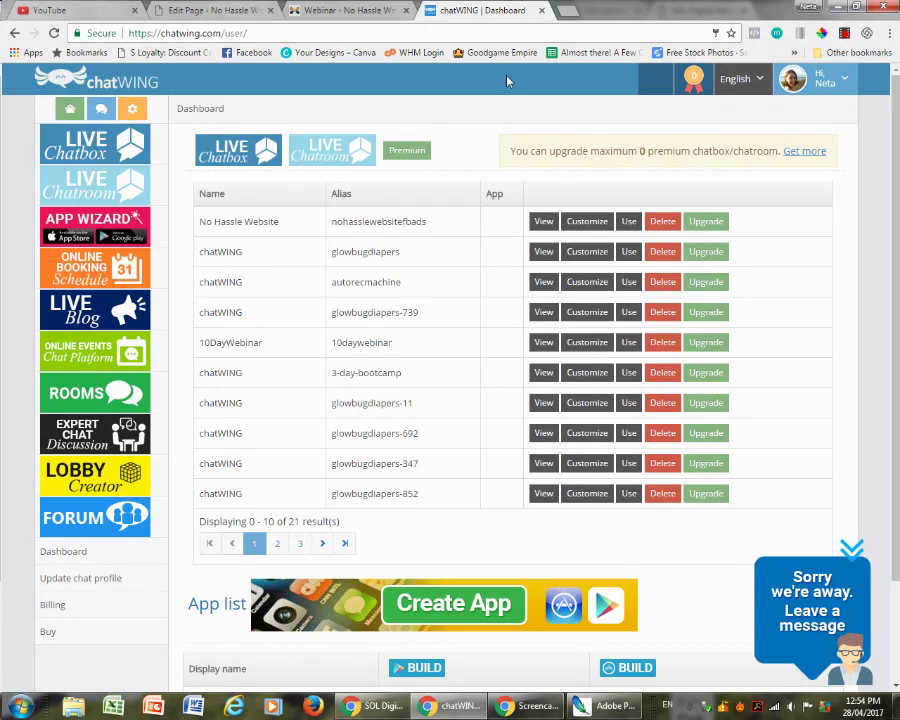
{"action": "left_click", "coordinate": [228, 152]}
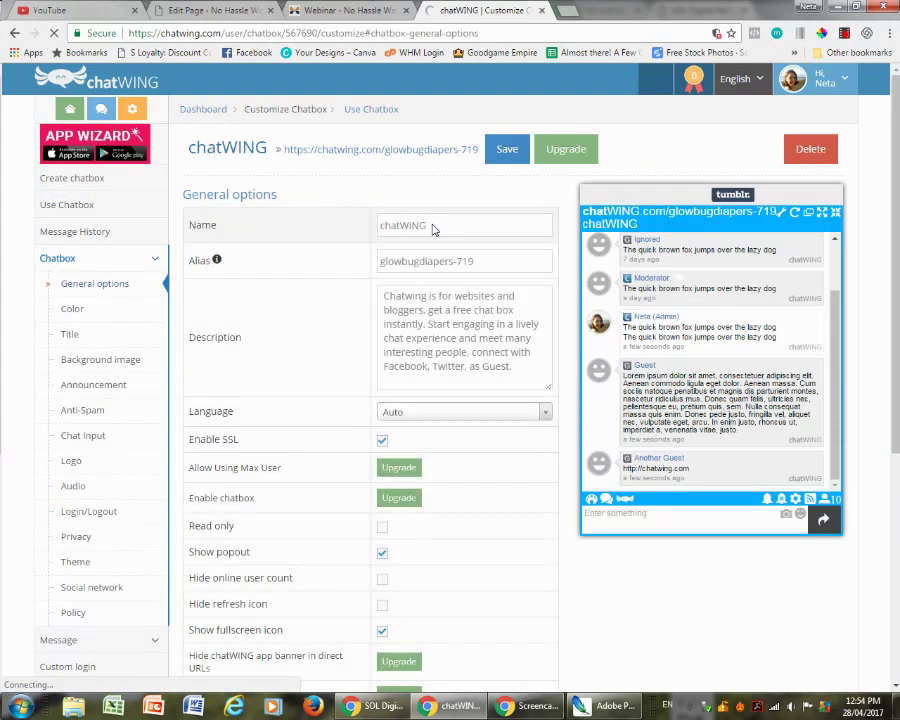
{"action": "left_click_drag", "start_coordinate": [438, 225], "coordinate": [363, 226]}
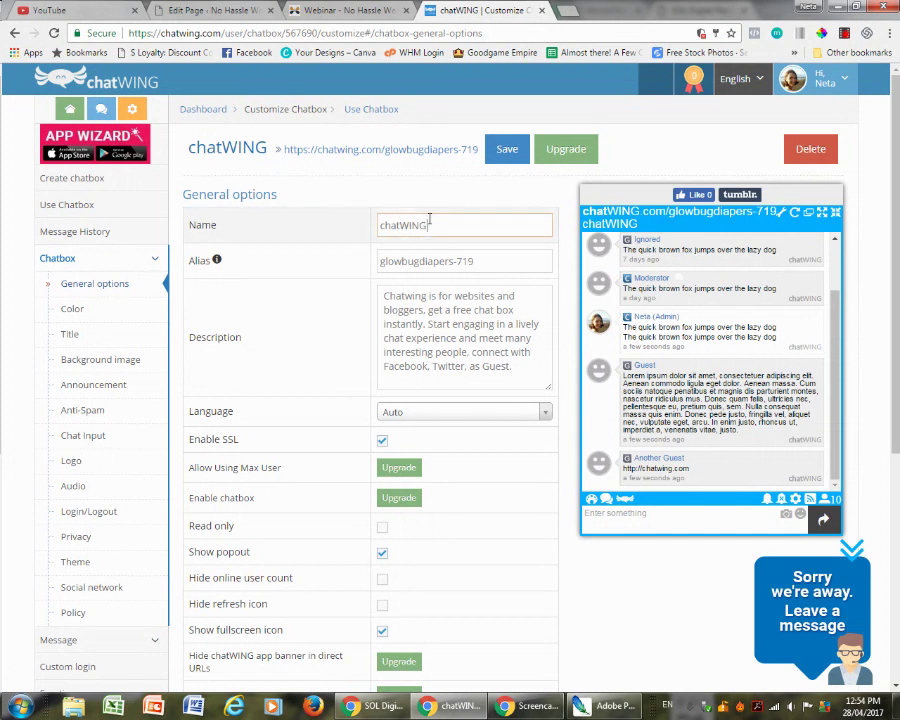
{"action": "left_click_drag", "start_coordinate": [434, 227], "coordinate": [361, 226]}
{"action": "type", "text": "s"}
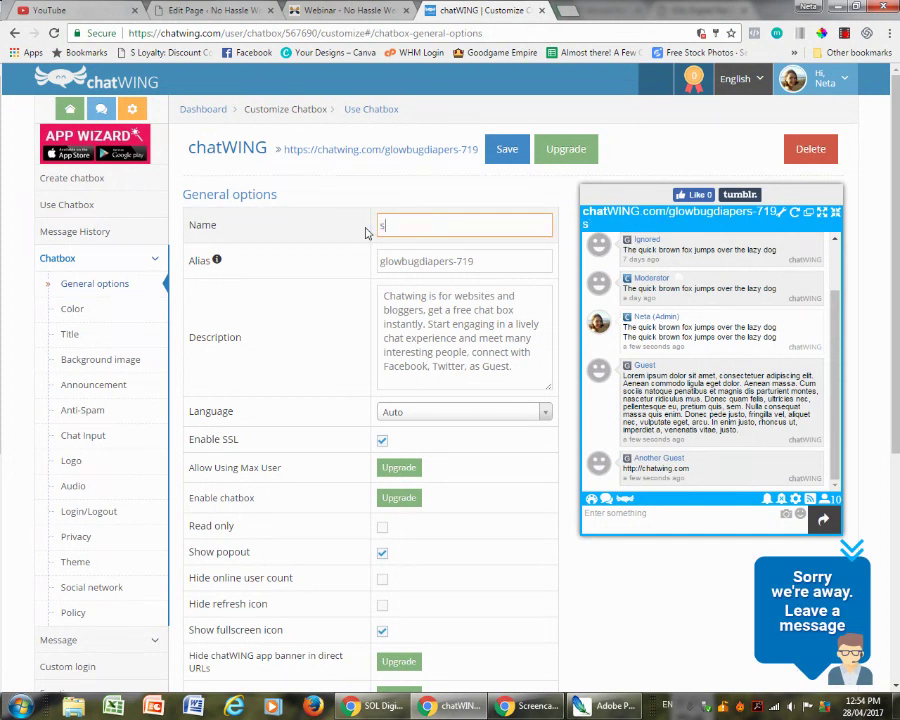
{"action": "type", "text": "ampleWebinar"}
- Replace the chatbox's alias with the owner's first name and save the general options
{"action": "left_click", "coordinate": [476, 261]}
{"action": "left_click_drag", "start_coordinate": [476, 261], "coordinate": [374, 261]}
{"action": "type", "text": "Neta"}
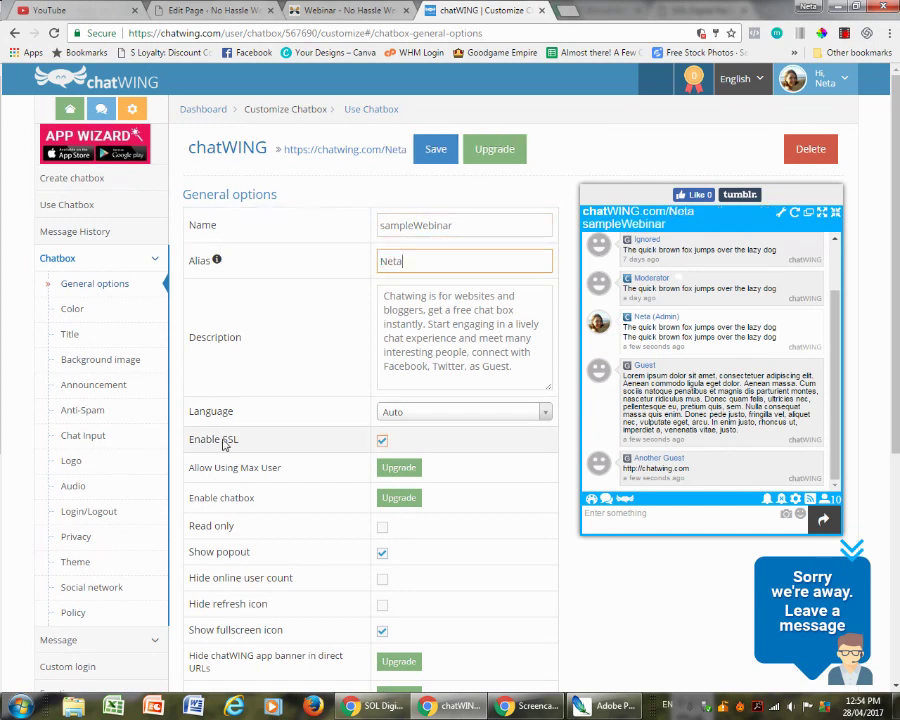
{"action": "scroll", "coordinate": [340, 440], "scroll_direction": "down", "scroll_amount": 2}
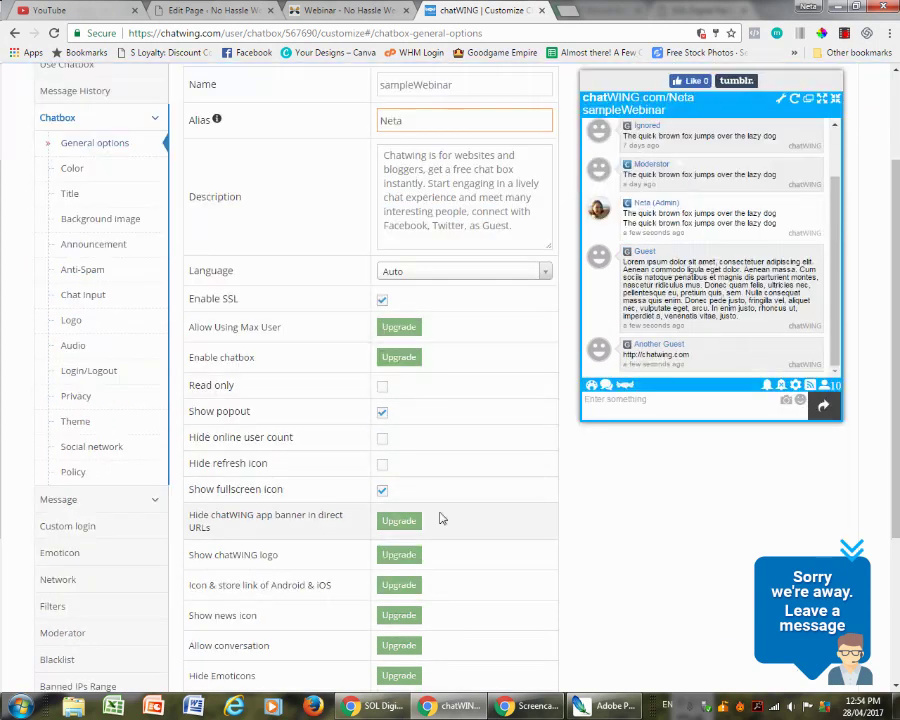
{"action": "scroll", "coordinate": [438, 523], "scroll_direction": "down", "scroll_amount": 3}
{"action": "left_click", "coordinate": [211, 598]}
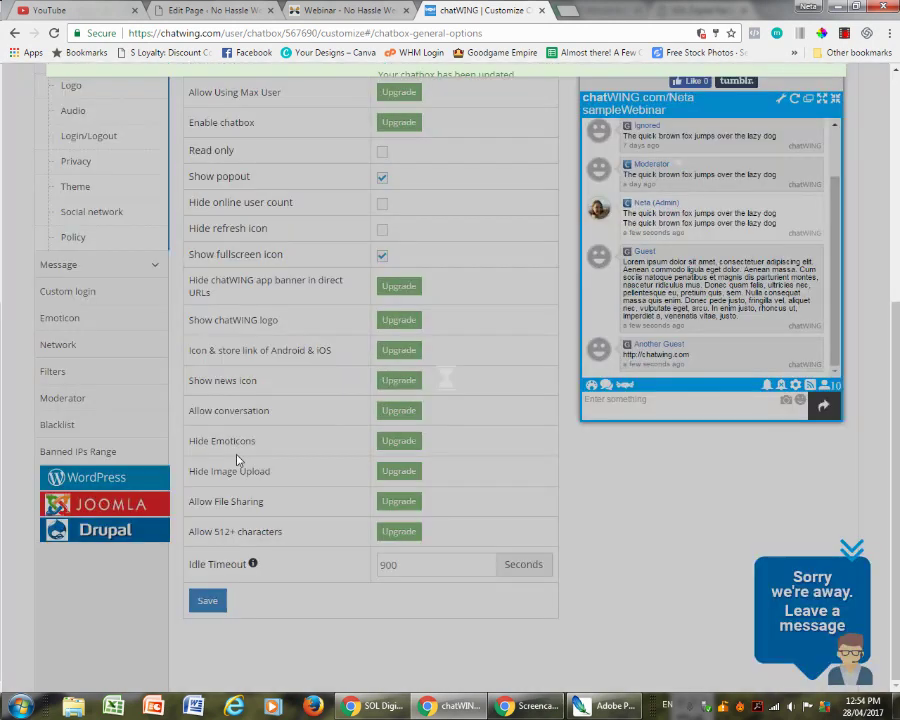
- Set the sampleWebinar chatbox's embedded width to 260 px and select its complete IFrame embed code
{"action": "scroll", "coordinate": [90, 298], "scroll_direction": "up", "scroll_amount": 4}
{"action": "scroll", "coordinate": [92, 300], "scroll_direction": "up", "scroll_amount": 2}
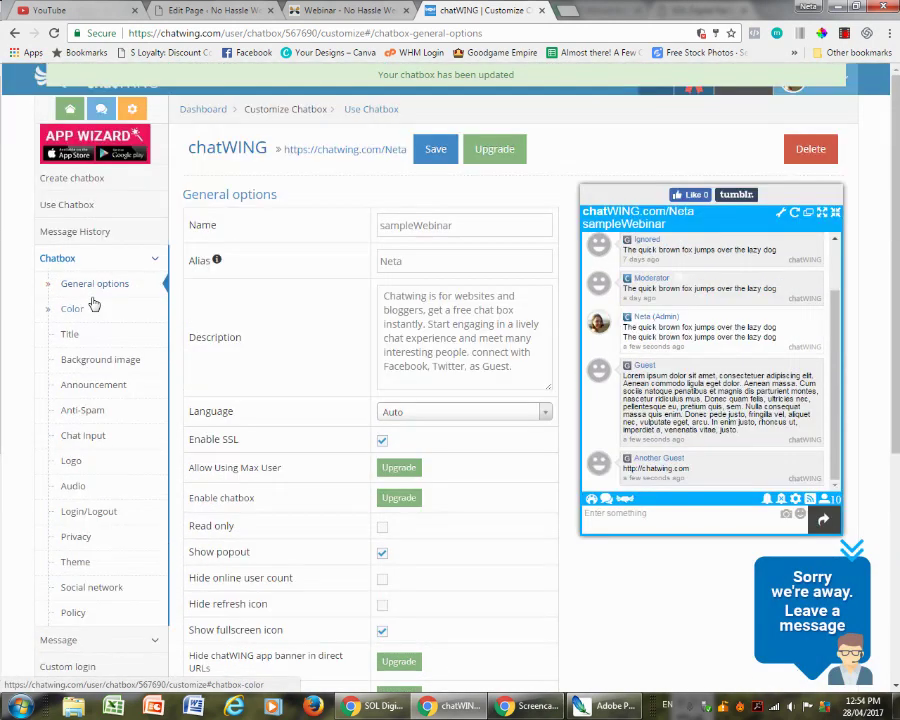
{"action": "left_click", "coordinate": [53, 206]}
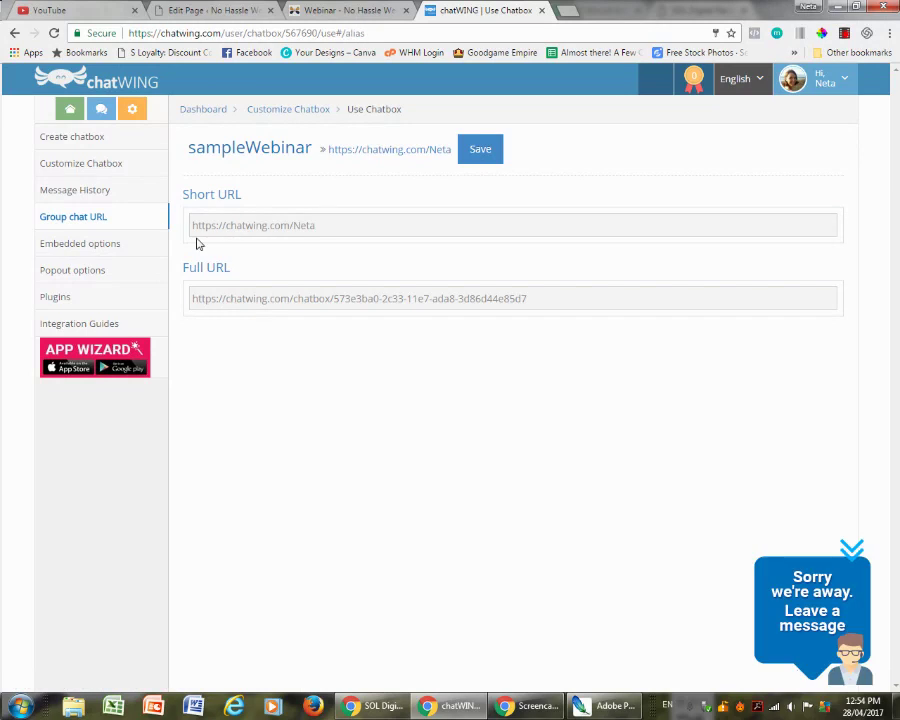
{"action": "left_click", "coordinate": [58, 252]}
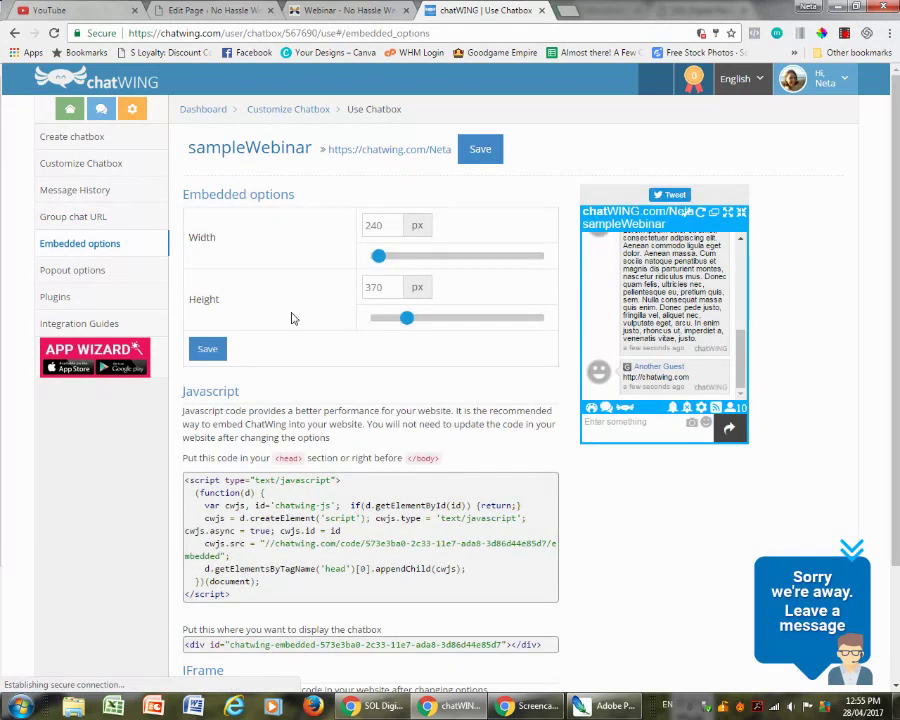
{"action": "mouse_move", "coordinate": [378, 256]}
{"action": "left_mouse_down"}
{"action": "mouse_move", "coordinate": [398, 259]}
{"action": "mouse_move", "coordinate": [382, 257]}
{"action": "left_mouse_up"}
{"action": "scroll", "coordinate": [325, 391], "scroll_direction": "down", "scroll_amount": 2}
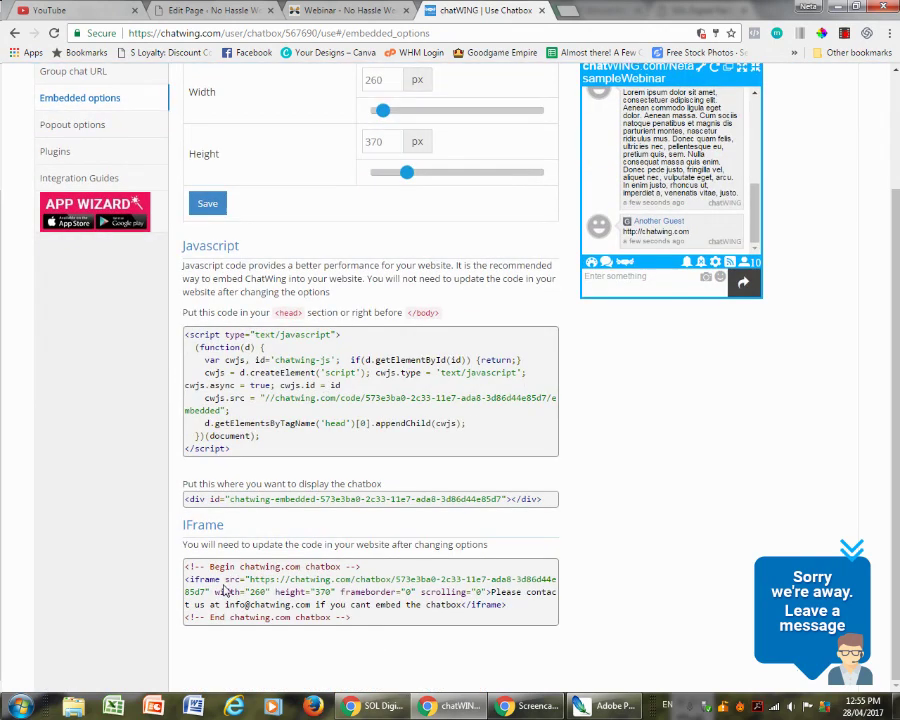
{"action": "left_click_drag", "start_coordinate": [184, 566], "coordinate": [366, 622]}
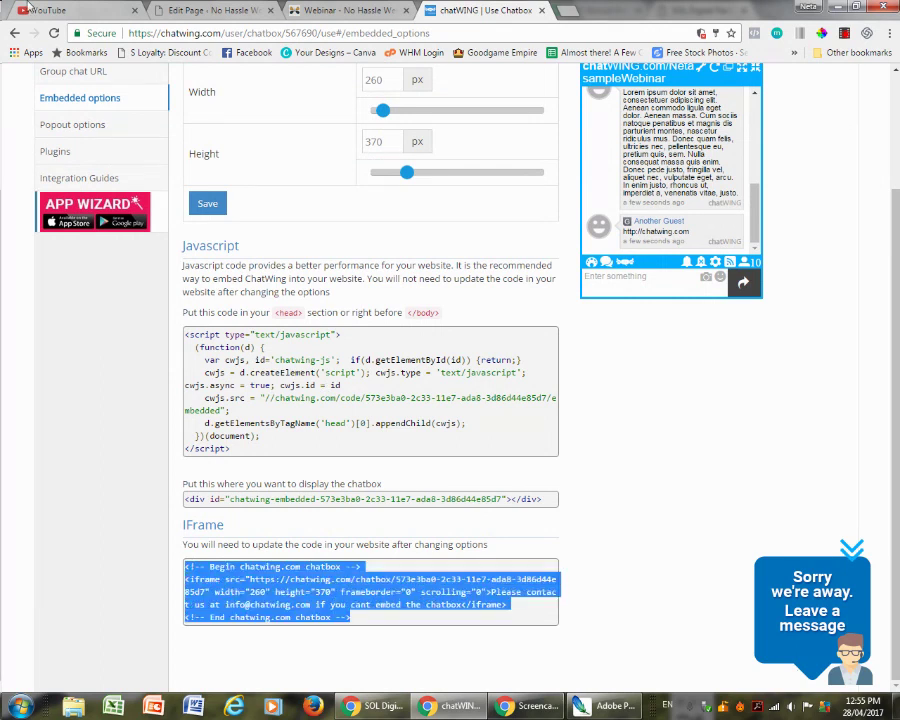
- In the WordPress Webinar page editor, open the Code module that holds the chatbox embed, save the module and update the page
{"action": "left_click", "coordinate": [186, 8]}
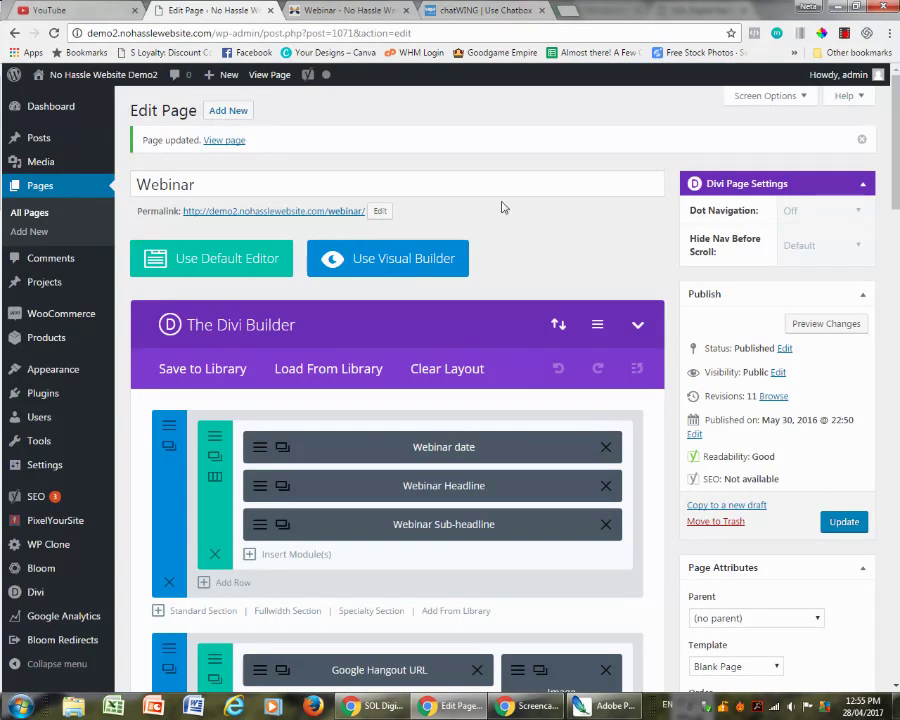
{"action": "scroll", "coordinate": [589, 326], "scroll_direction": "down", "scroll_amount": 5}
{"action": "scroll", "coordinate": [589, 326], "scroll_direction": "down", "scroll_amount": 3}
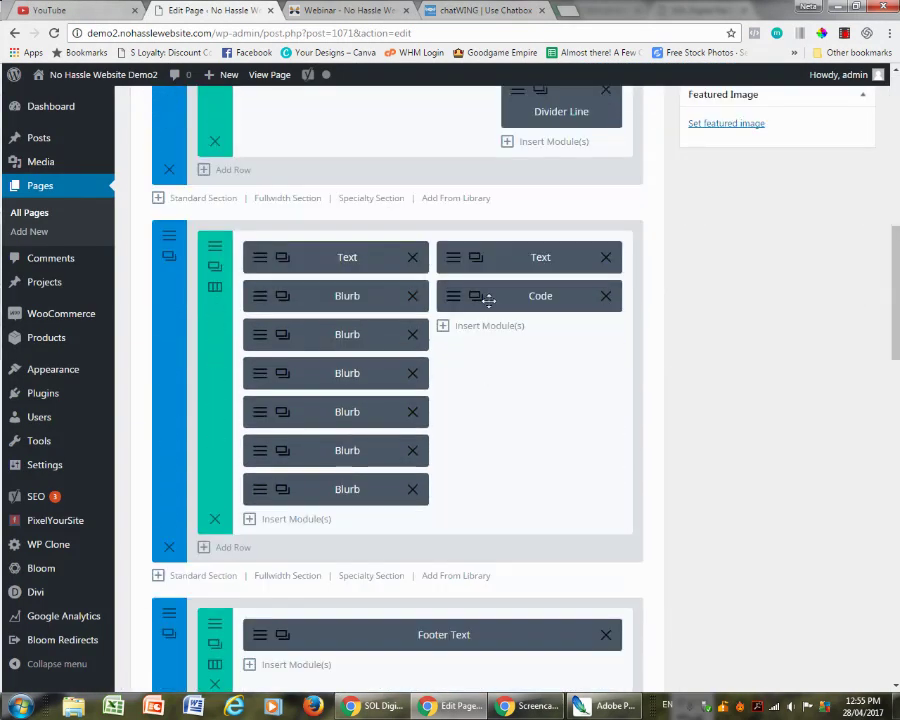
{"action": "left_click", "coordinate": [453, 298]}
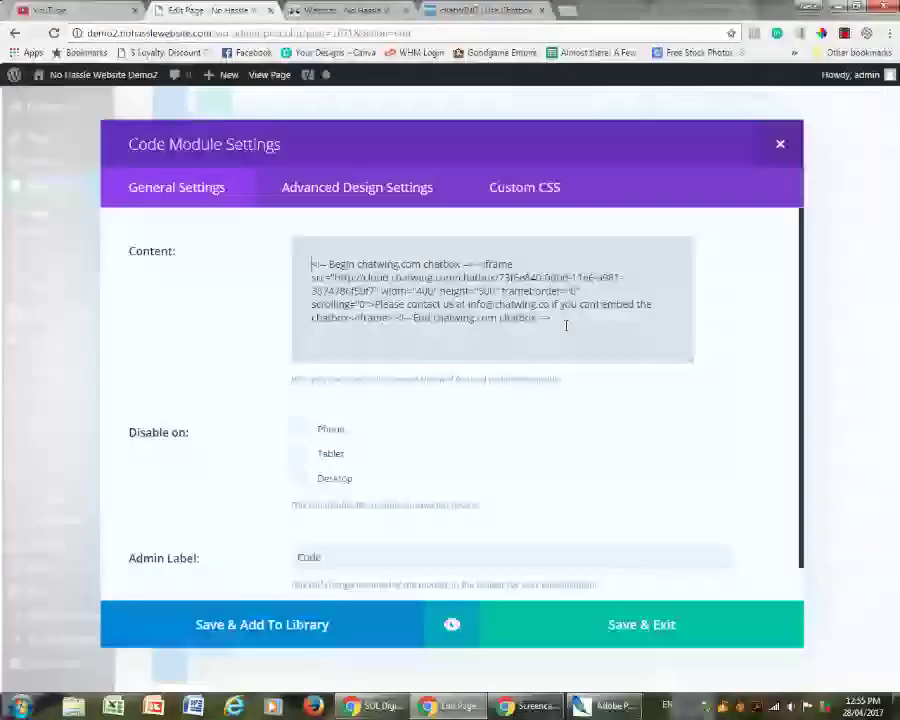
{"action": "left_click", "coordinate": [655, 626]}
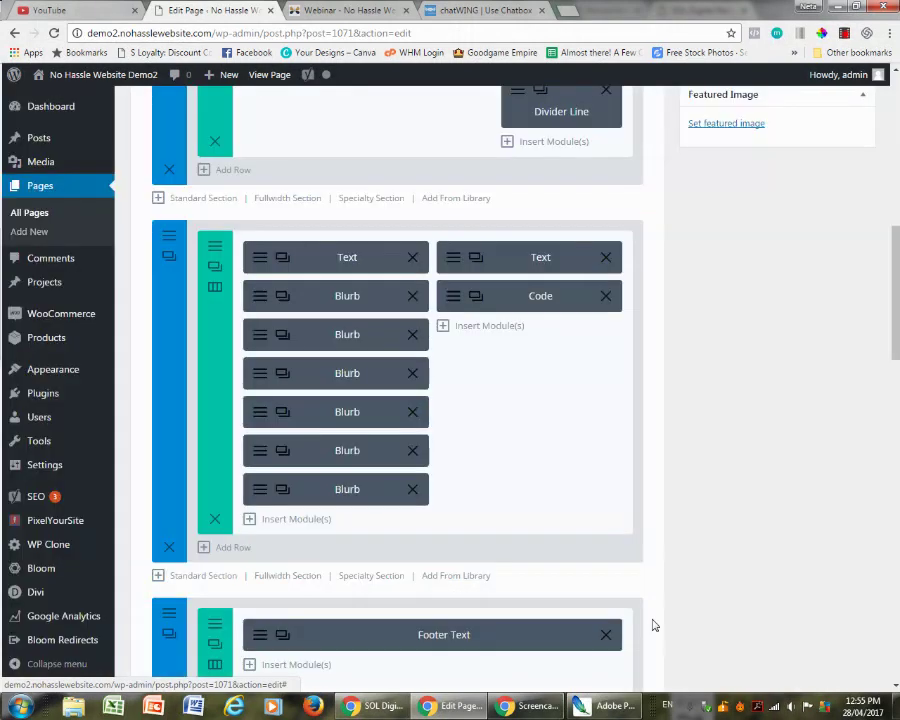
{"action": "scroll", "coordinate": [835, 402], "scroll_direction": "up", "scroll_amount": 5}
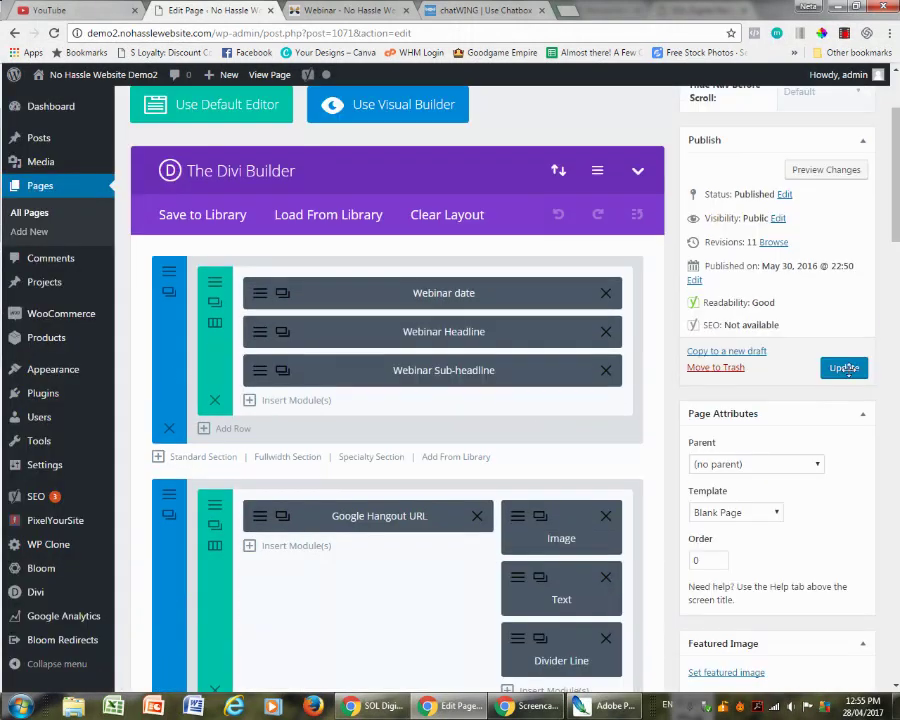
{"action": "left_click", "coordinate": [844, 367]}
- Examine the live chat on the published Webinar page and open the sampleWebinar chatbox's public address in a new browser tab
{"action": "left_click", "coordinate": [480, 10]}
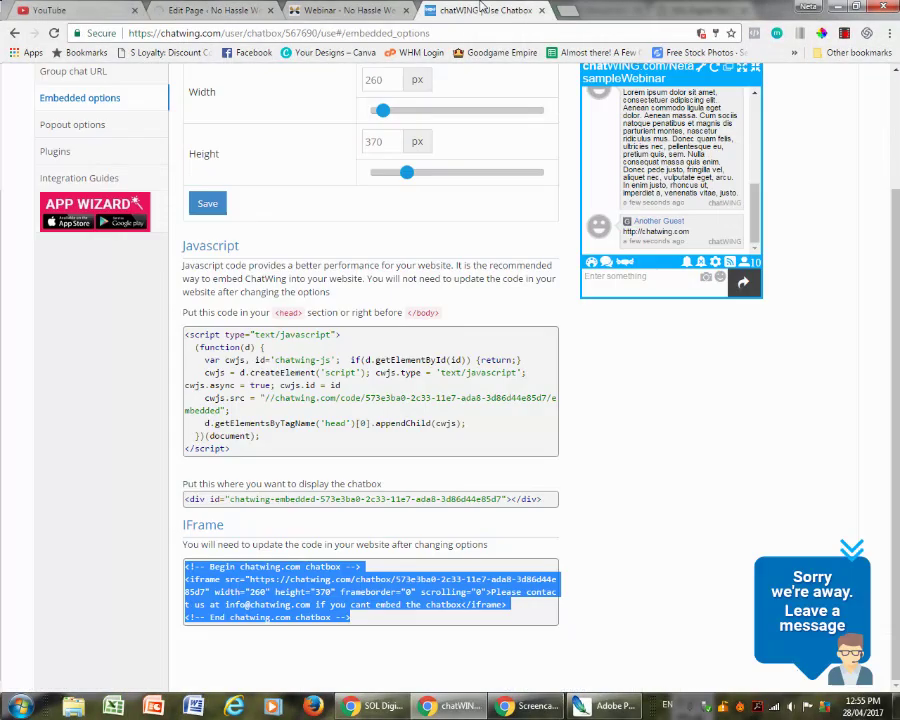
{"action": "scroll", "coordinate": [698, 296], "scroll_direction": "up", "scroll_amount": 3}
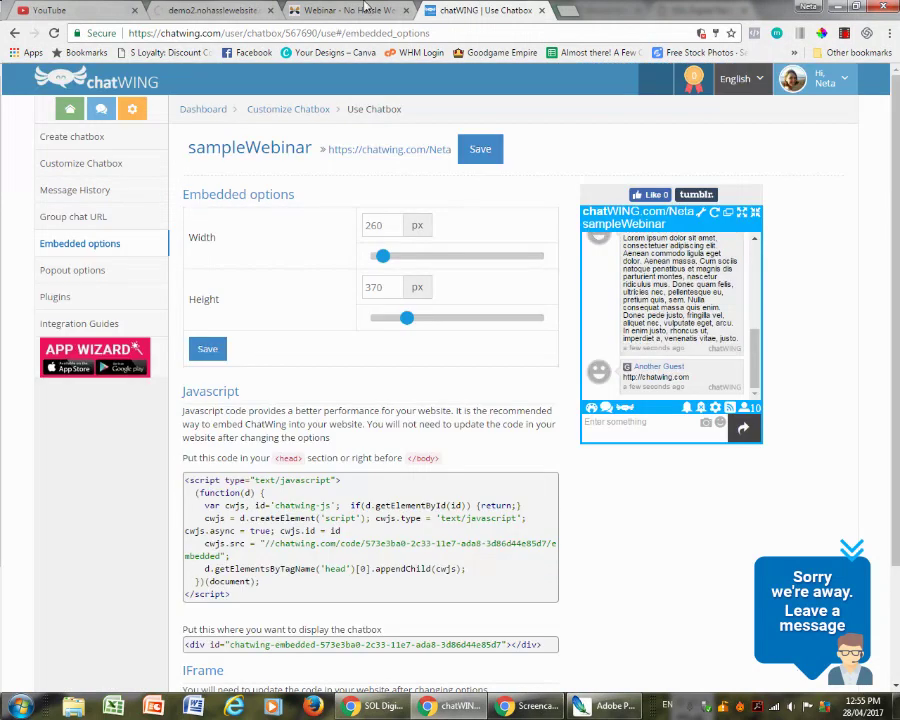
{"action": "left_click", "coordinate": [355, 10]}
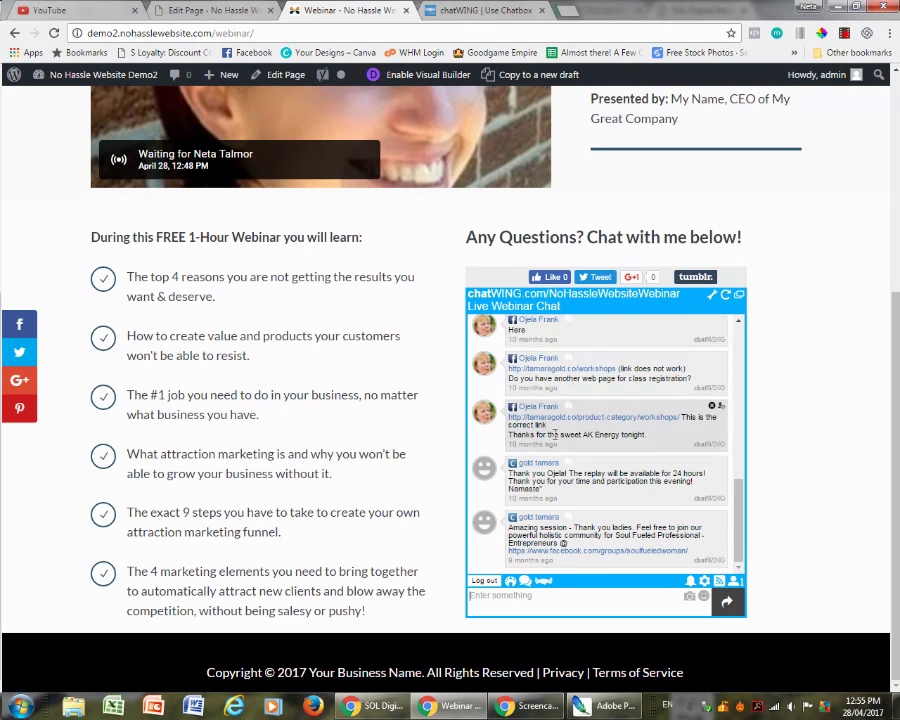
{"action": "left_click", "coordinate": [459, 7]}
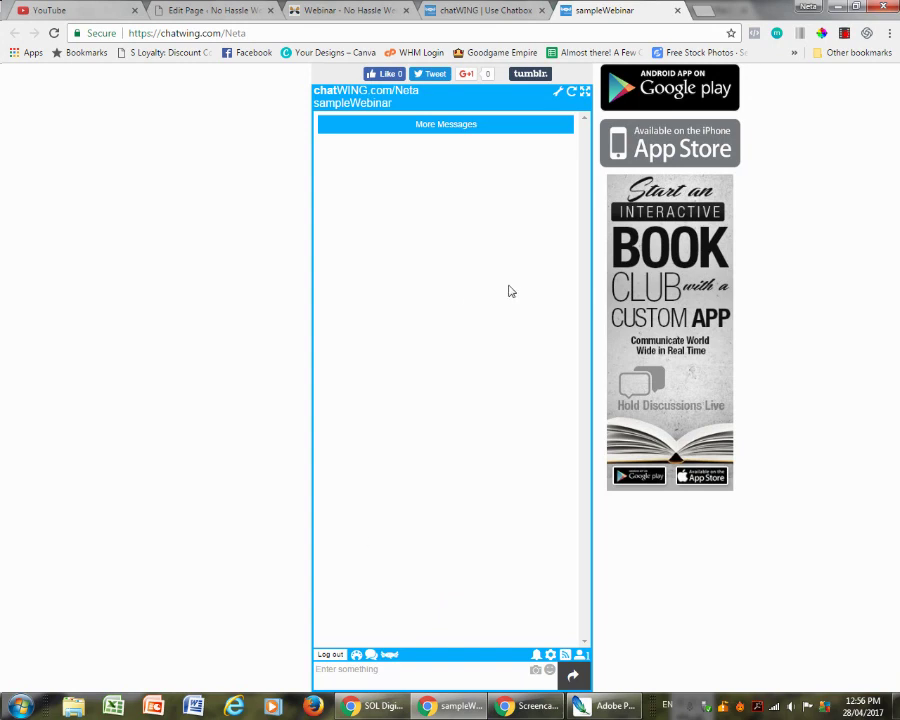
{"action": "left_click", "coordinate": [90, 9]}
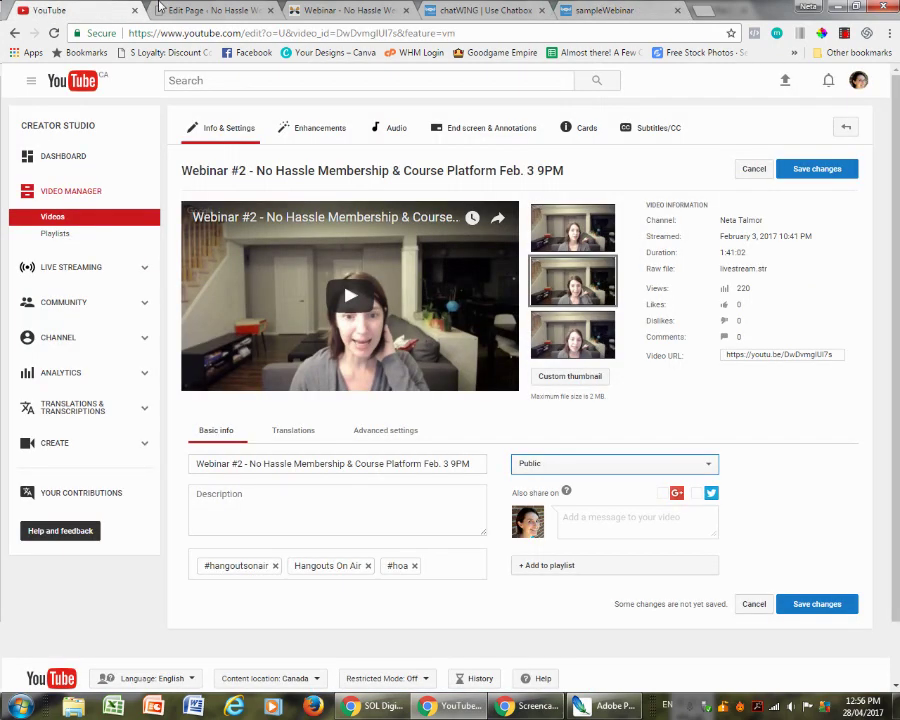